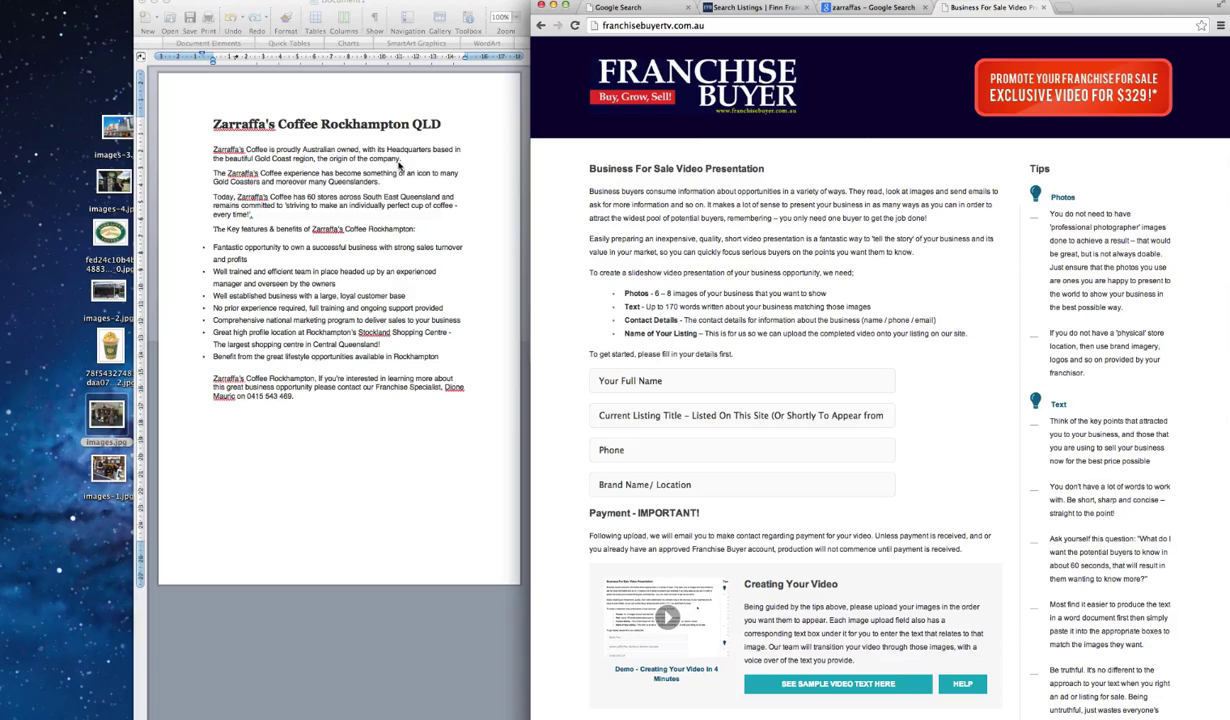
# - Bring the Zarraffa's Coffee Rockhampton listing to the front and place the cursor below its last paragraph
pyautogui.click(350, 130)
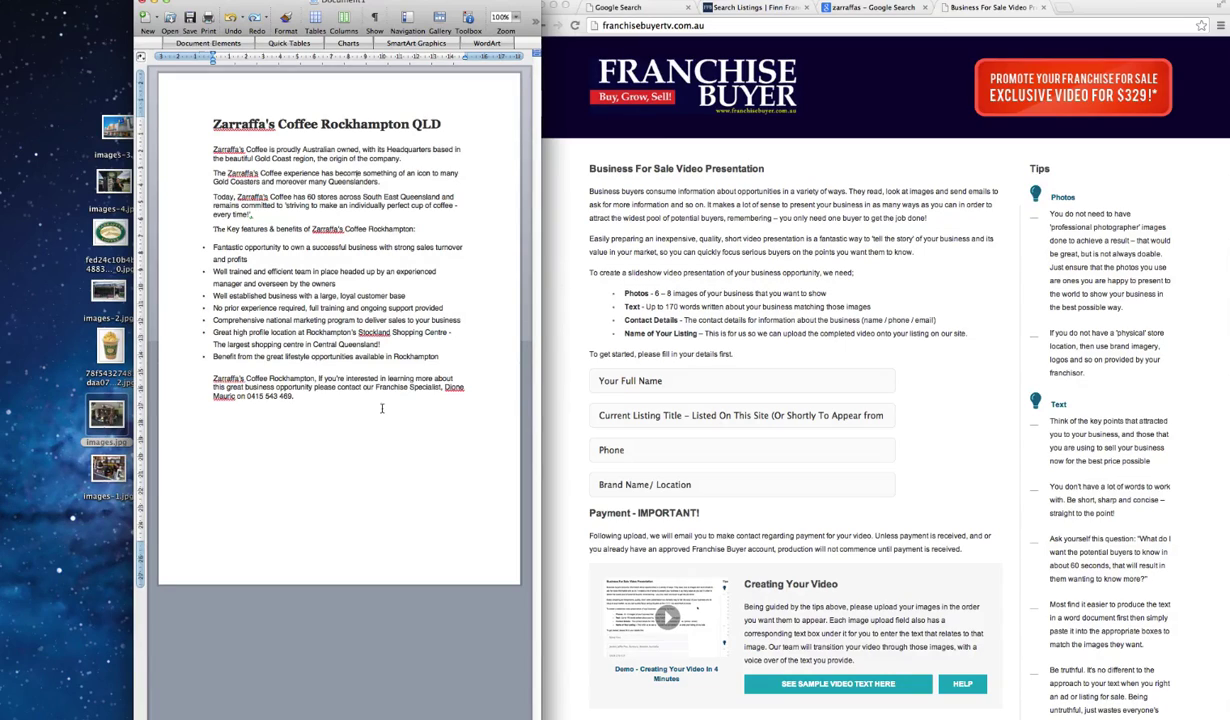
pyautogui.click(391, 445)
# - Delete the lifestyle-opportunities bullet, the national marketing program bullet and the 60-stores paragraph
pyautogui.moveTo(440, 356); pyautogui.dragTo(213, 357)
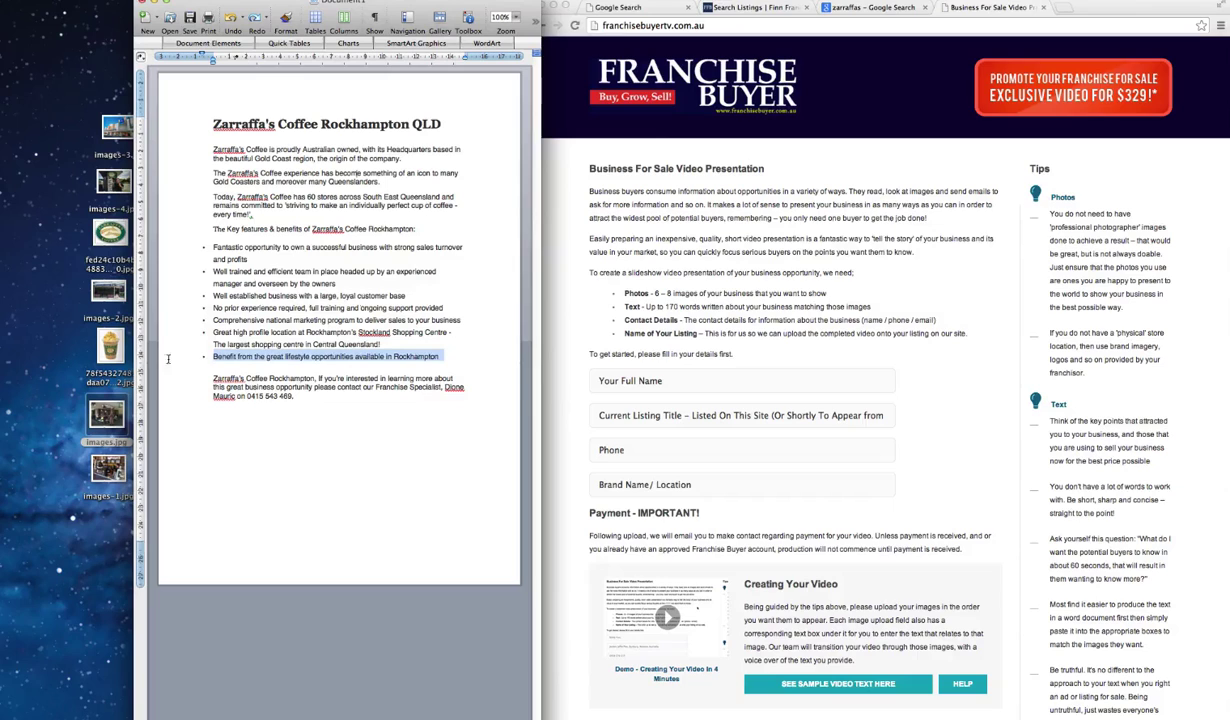
pyautogui.press('BackSpace')
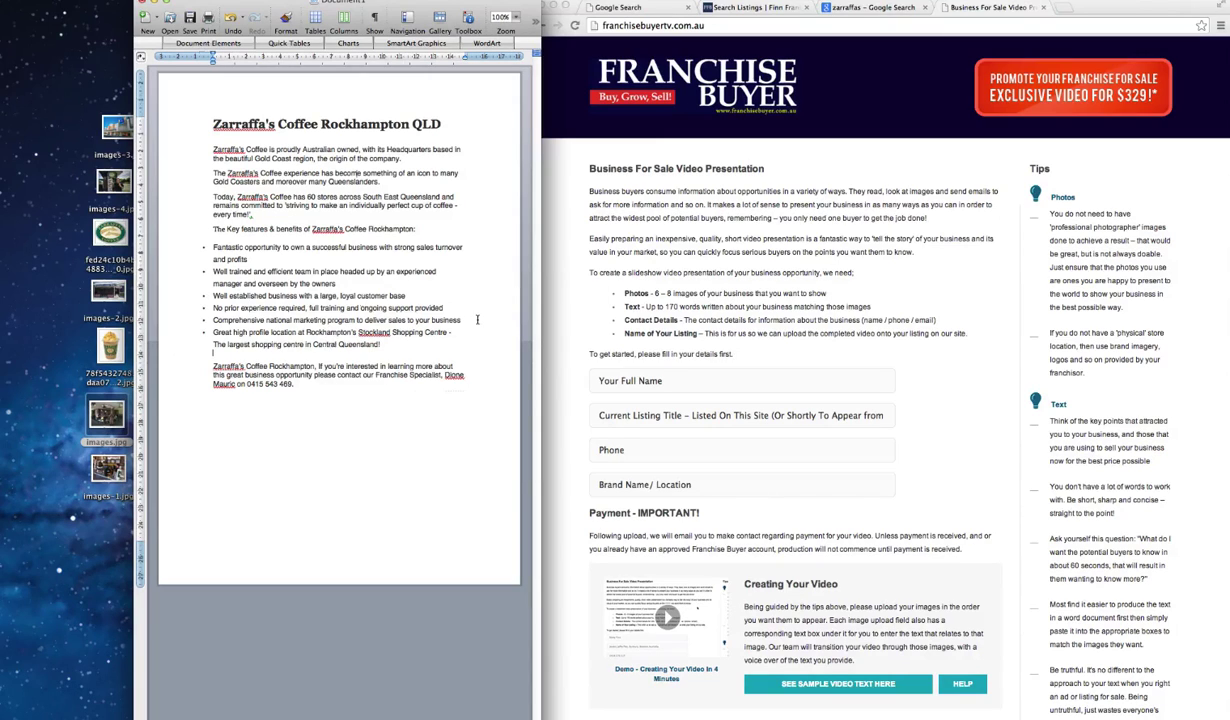
pyautogui.moveTo(460, 320); pyautogui.dragTo(214, 320)
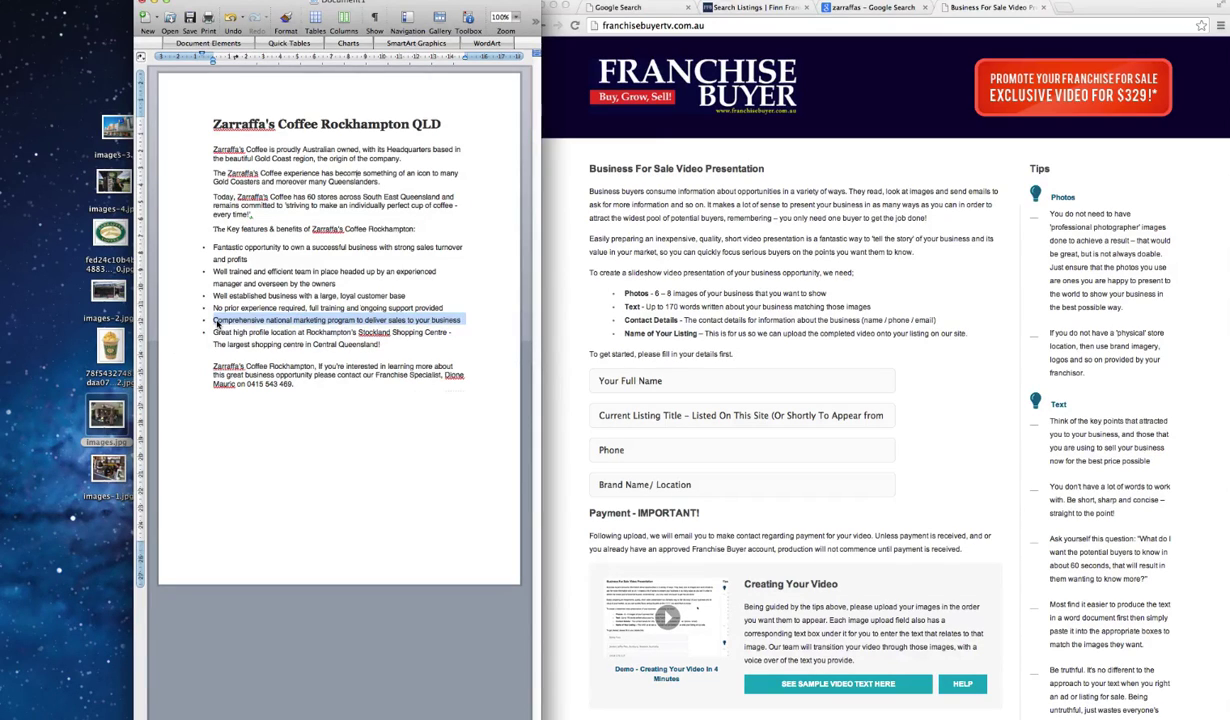
pyautogui.press('BackSpace')
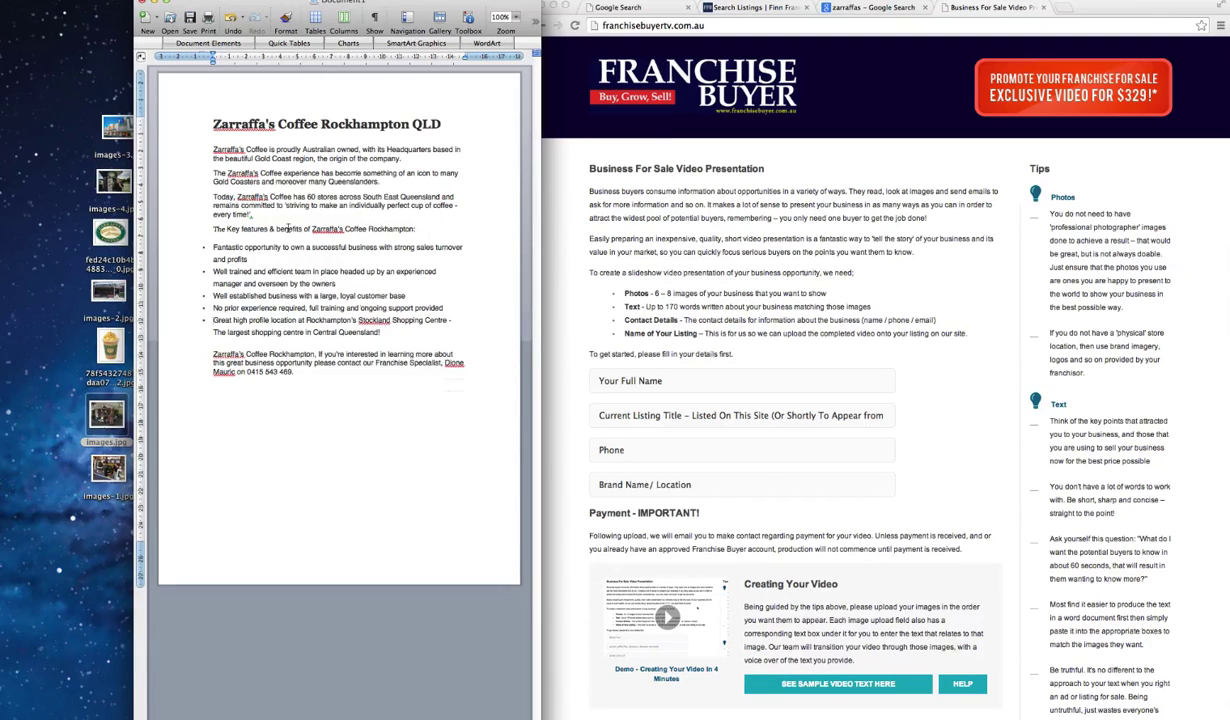
pyautogui.moveTo(254, 214); pyautogui.dragTo(211, 198)
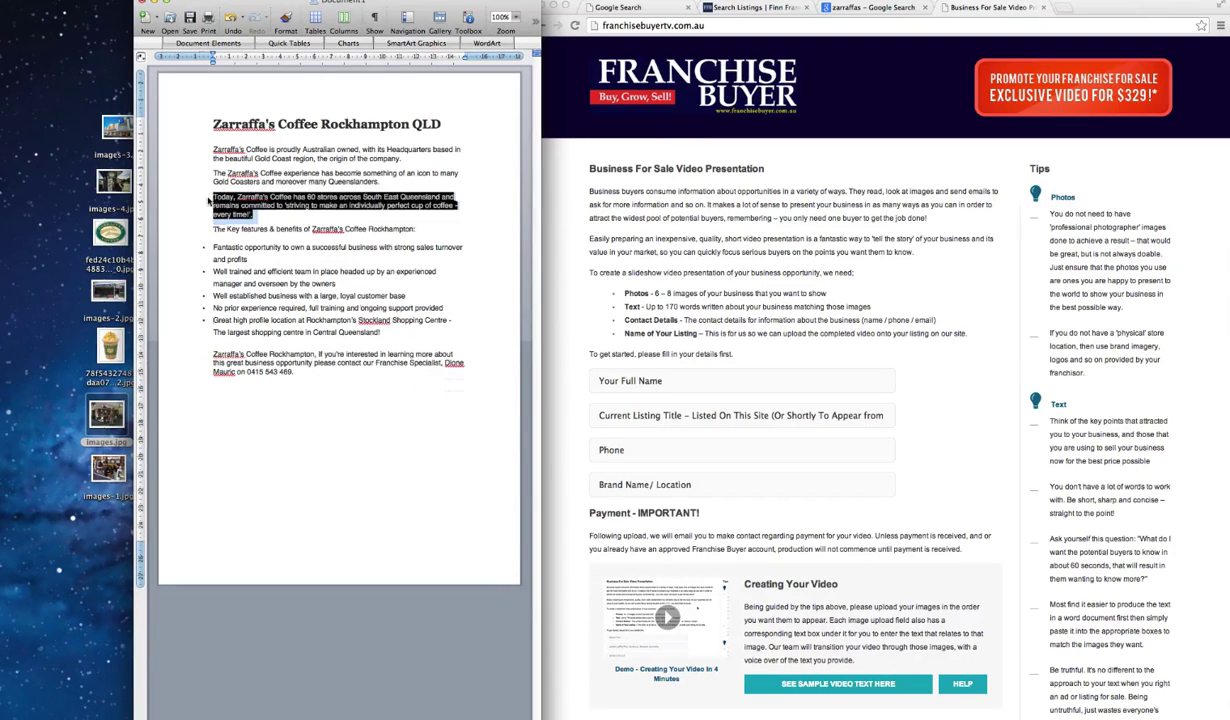
pyautogui.press('BackSpace')
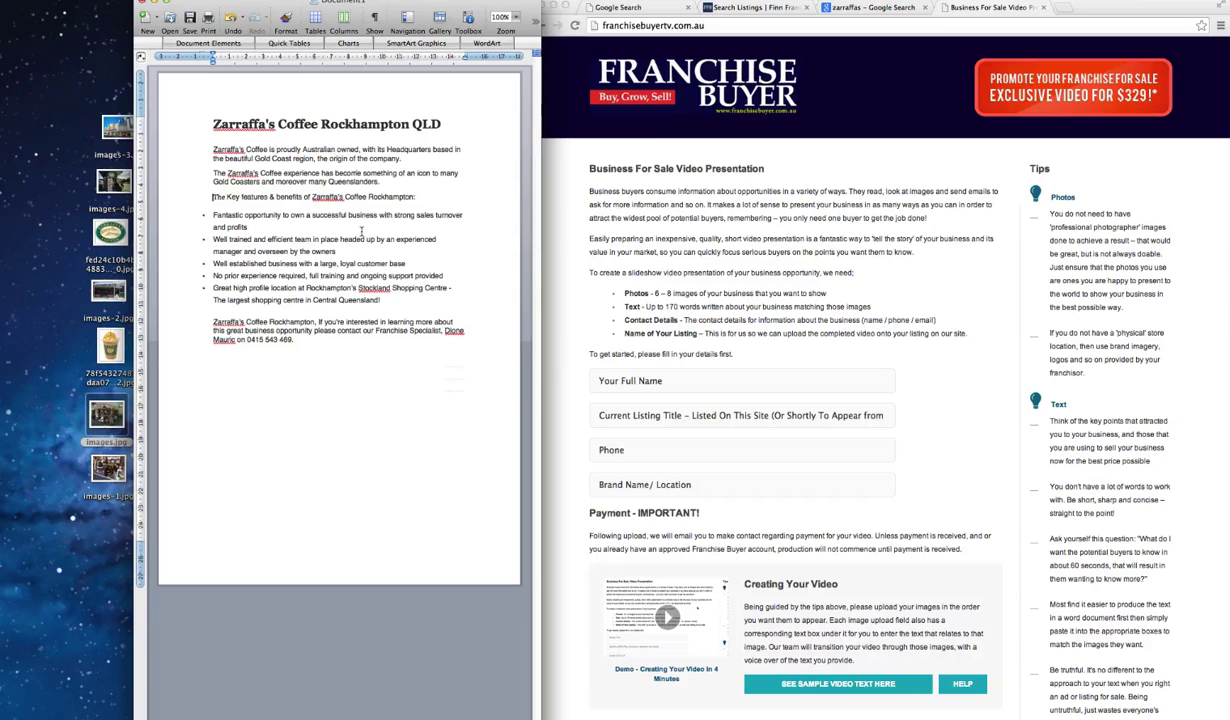
pyautogui.click(356, 372)
pyautogui.moveTo(386, 3); pyautogui.dragTo(425, 5)
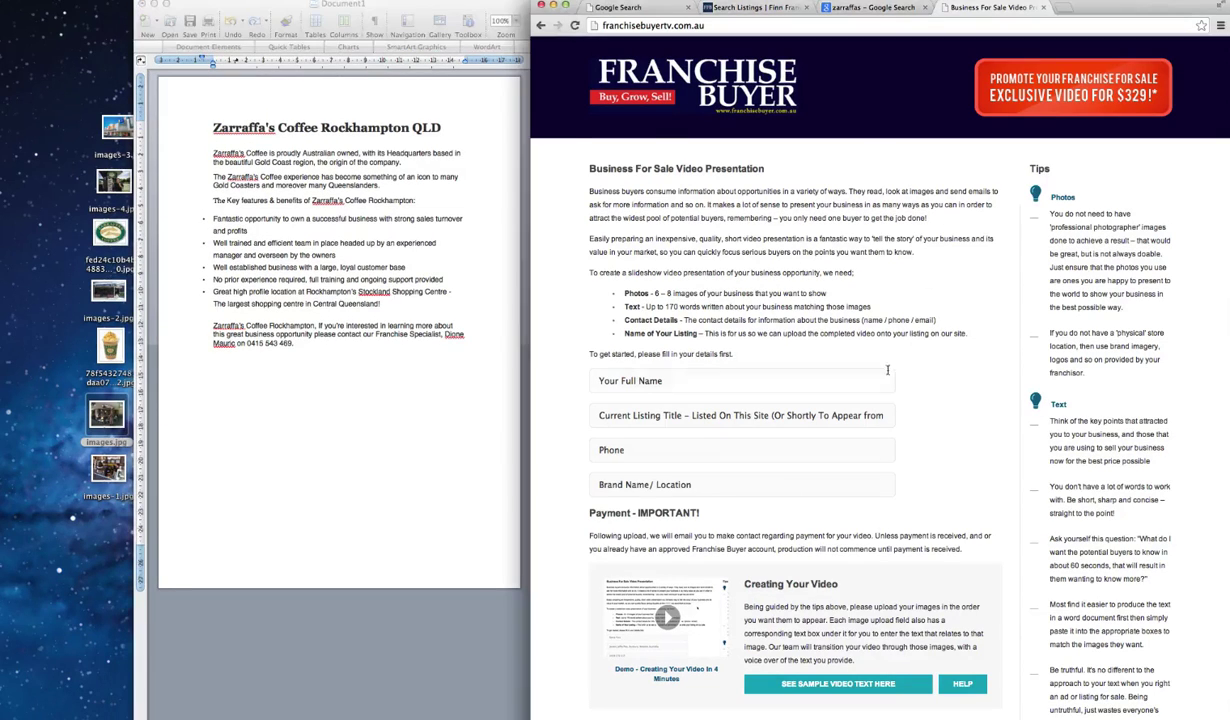
# - In Chrome's video form, open the Noodle Box – Mt Barker sample video text
pyautogui.click(845, 330)
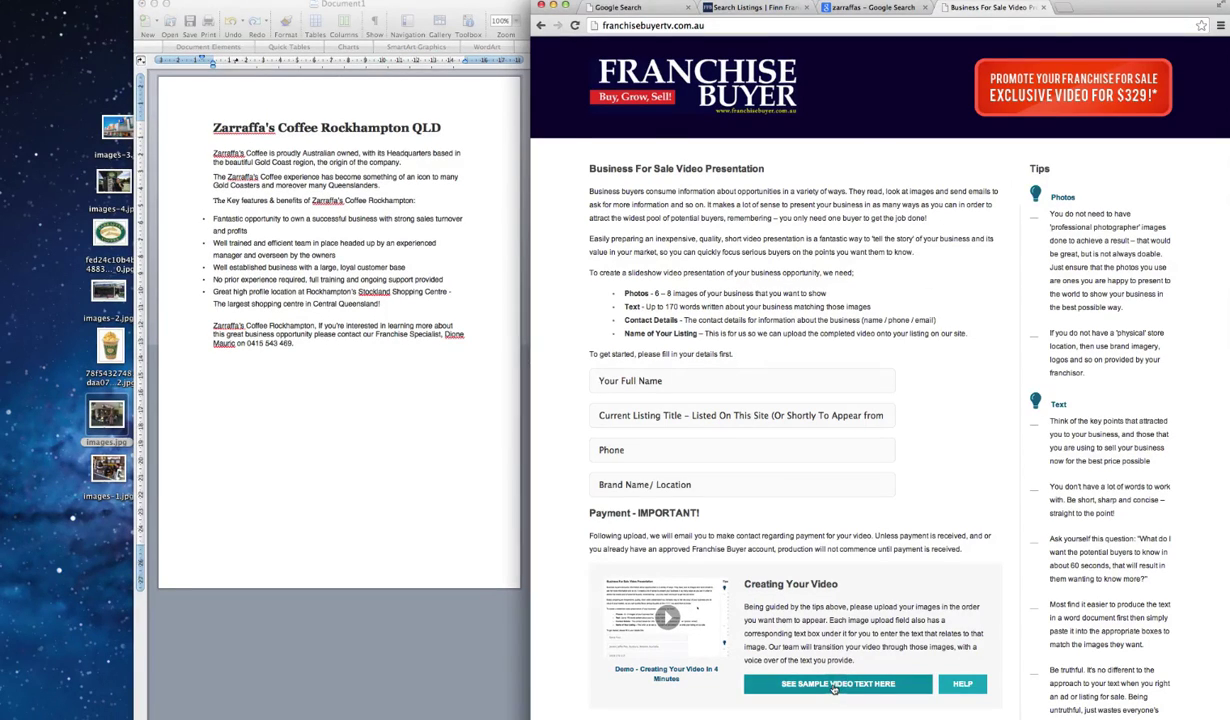
pyautogui.scroll(-5, 1012, 625)
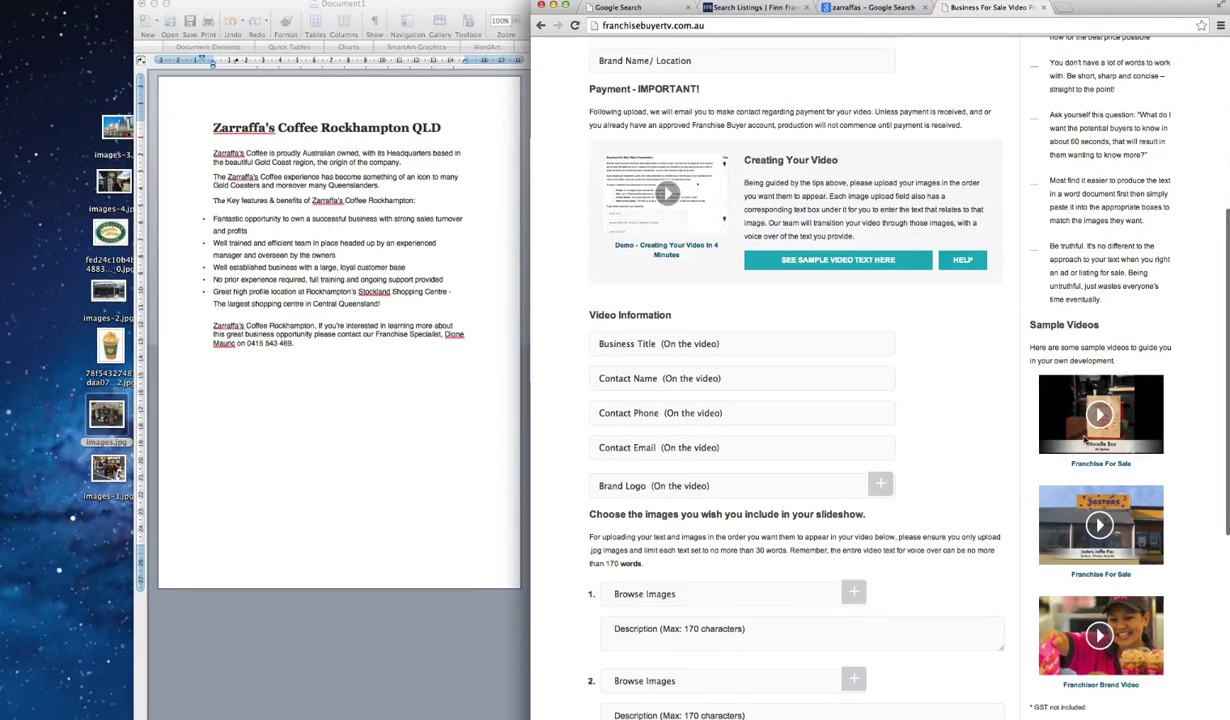
pyautogui.scroll(5, 1045, 430)
pyautogui.click(851, 684)
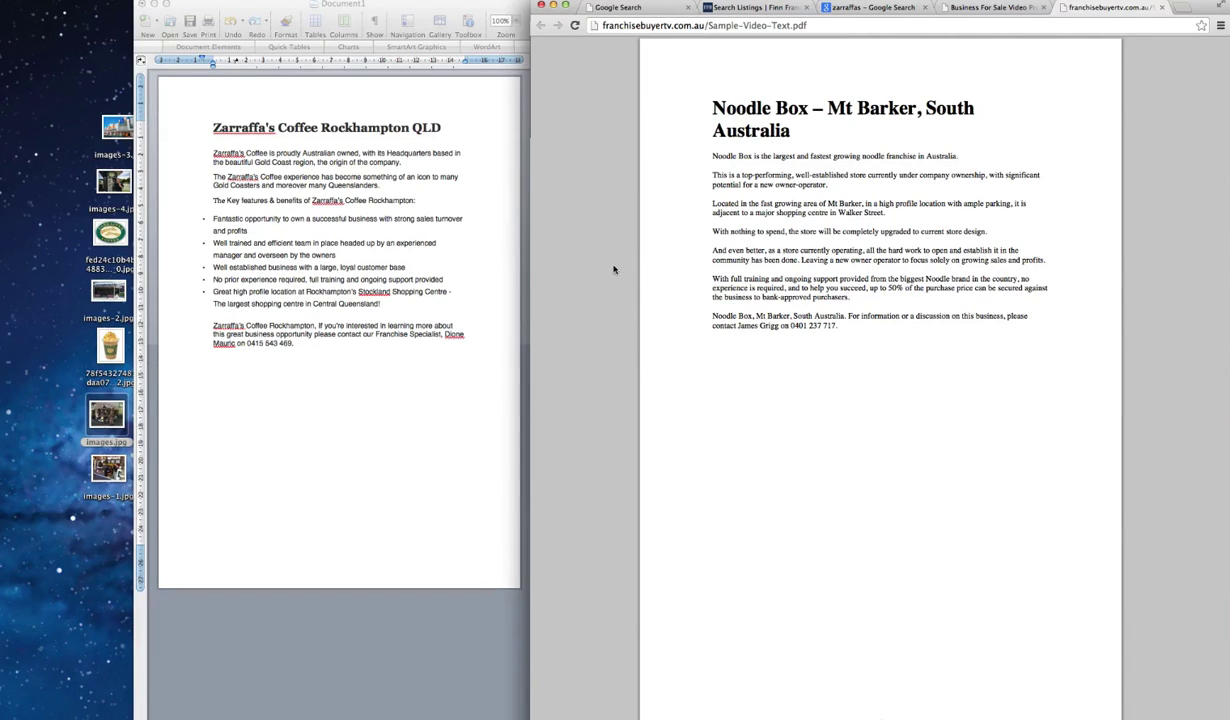
pyautogui.click(327, 210)
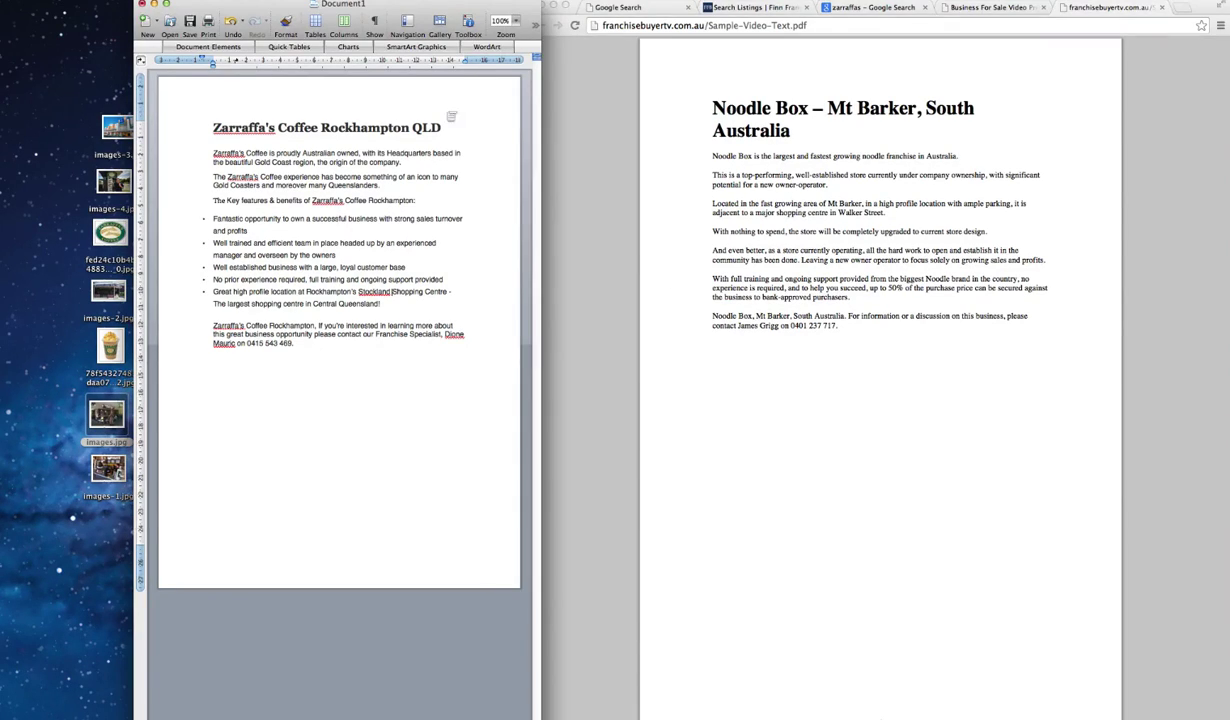
pyautogui.moveTo(372, 7); pyautogui.dragTo(394, 8)
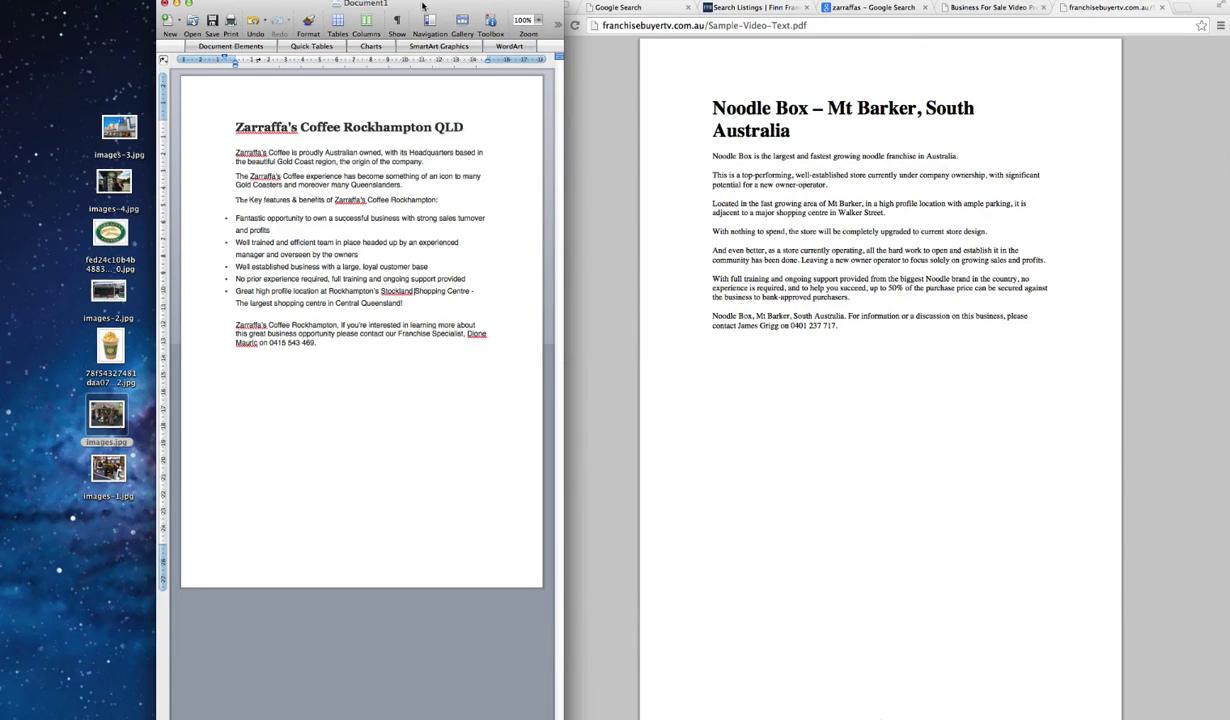
pyautogui.moveTo(408, 5); pyautogui.dragTo(481, 5)
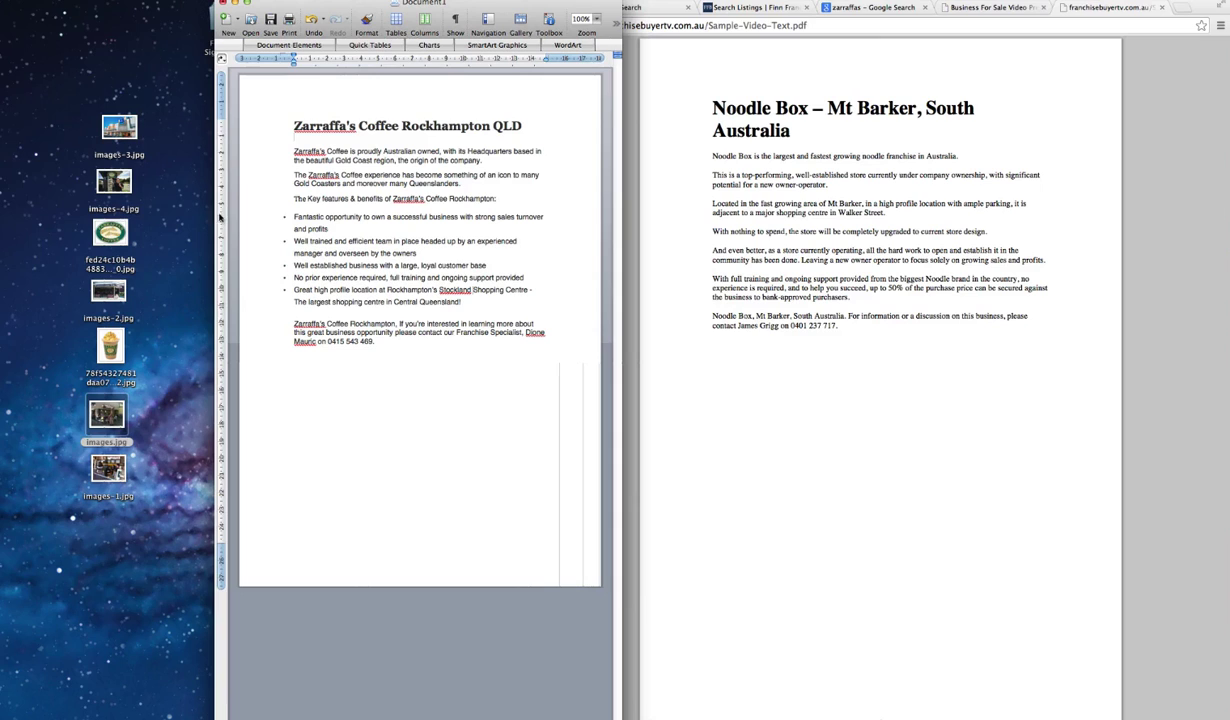
# - Quick-look the Zarraffa's logo image and tidy images-3.jpg on the desktop
pyautogui.click(110, 232)
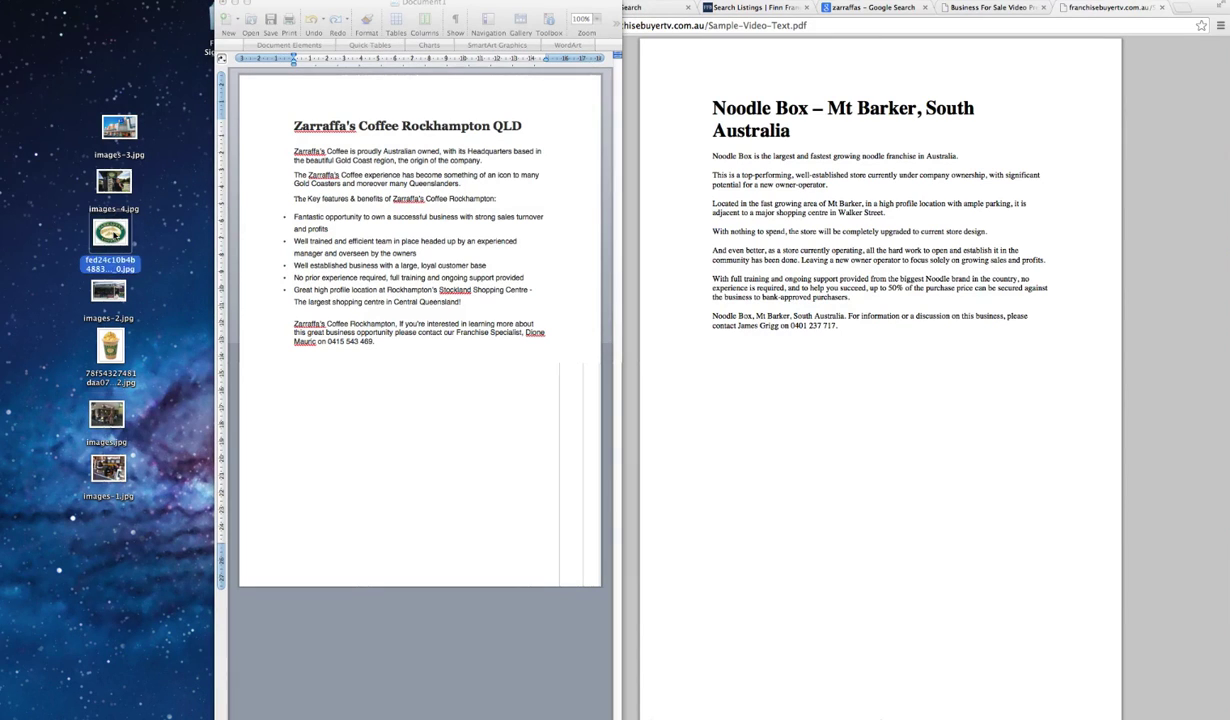
pyautogui.press('space')
pyautogui.moveTo(87, 14); pyautogui.dragTo(405, 74)
pyautogui.moveTo(120, 127); pyautogui.dragTo(80, 505)
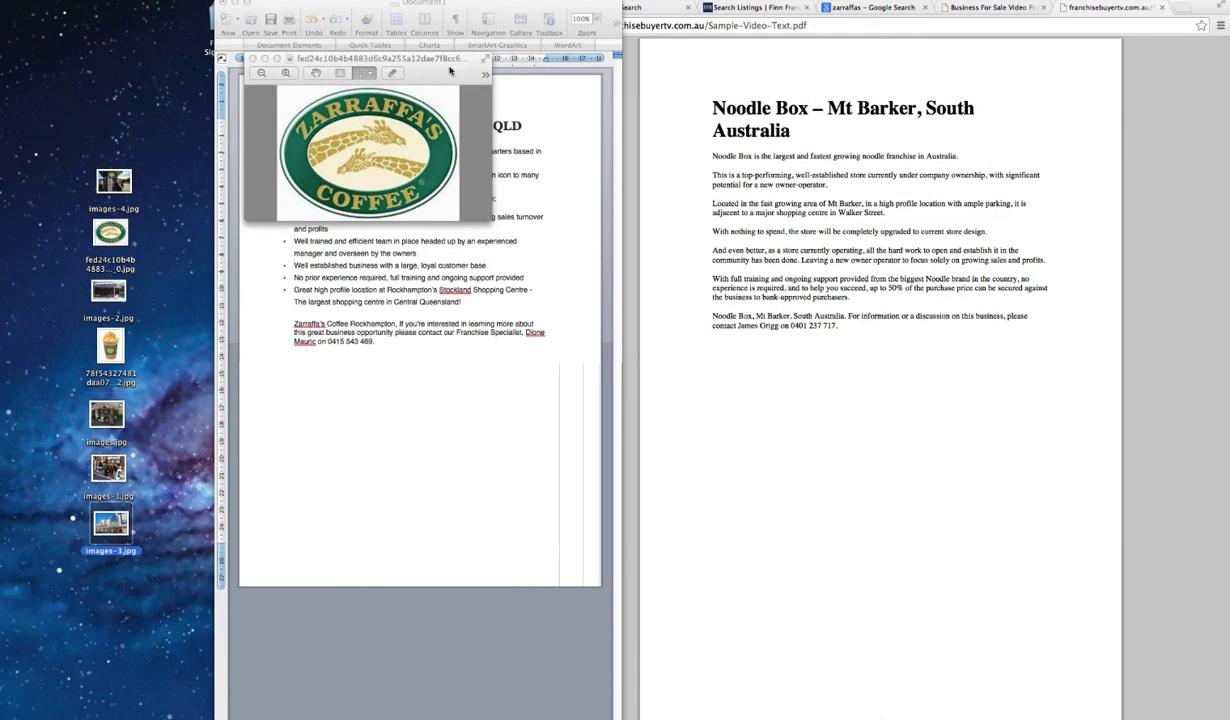
pyautogui.moveTo(449, 70); pyautogui.dragTo(189, 12)
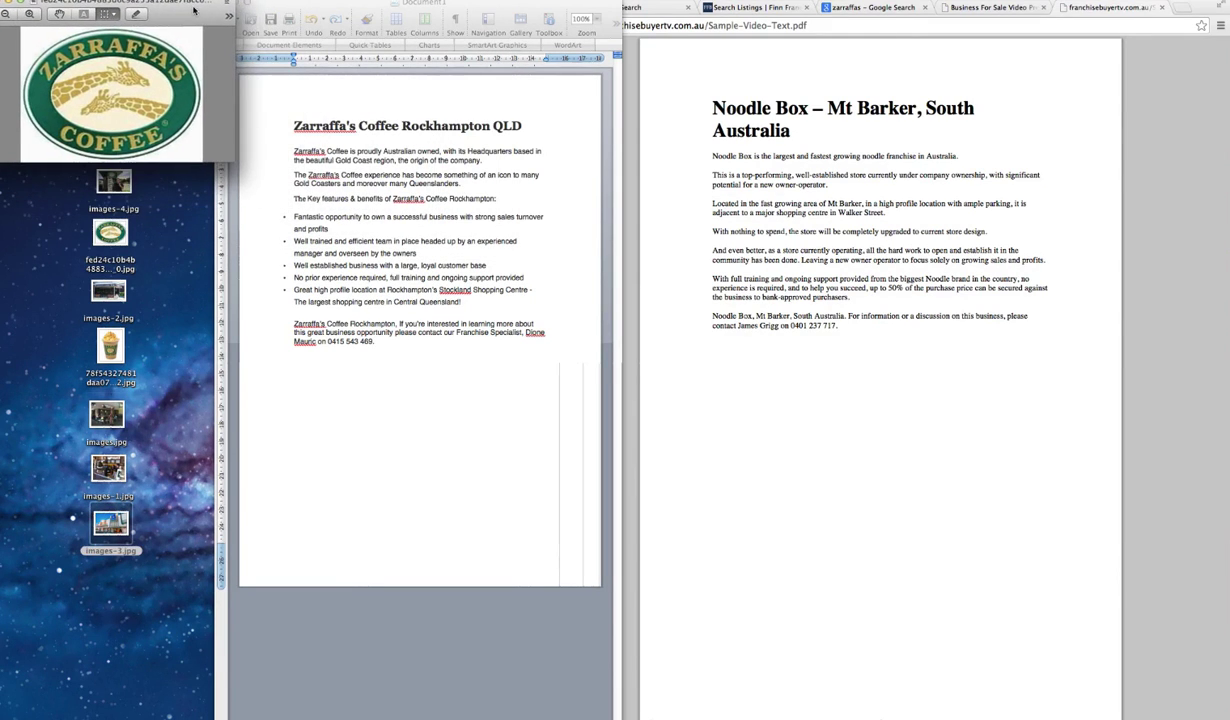
pyautogui.click(466, 157)
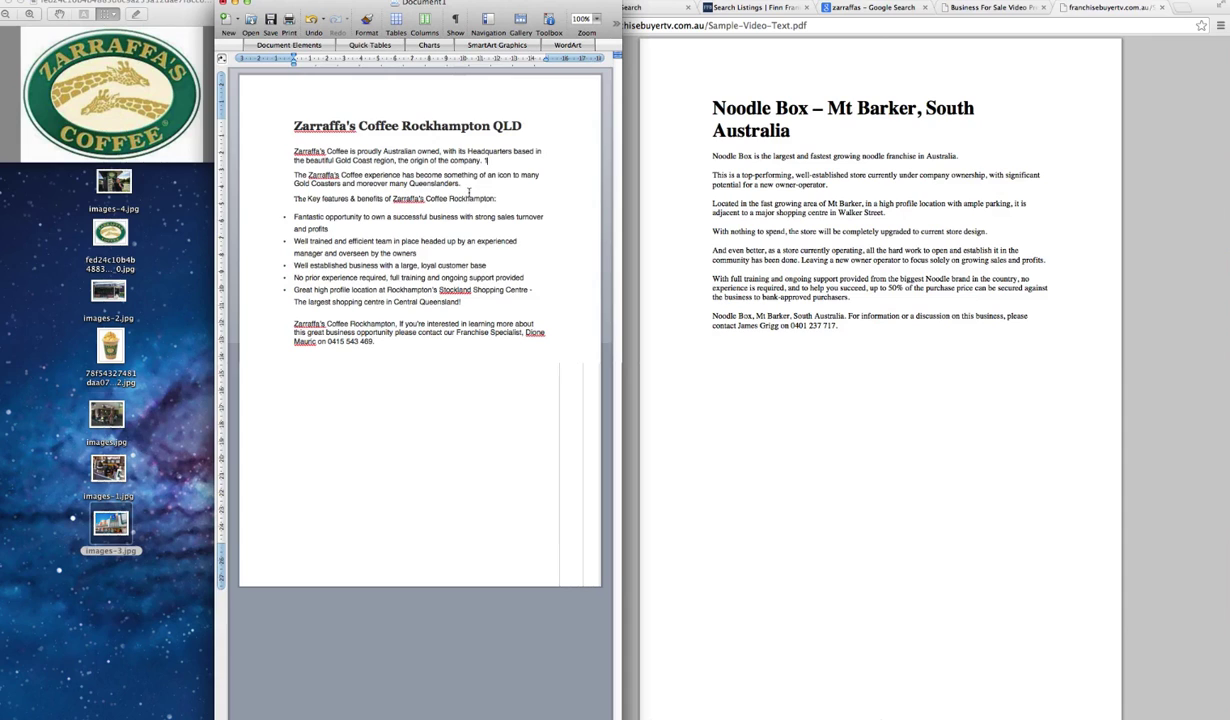
# - Open images-4.jpg in Preview beside the listing and place the cursor after the key-features line
pyautogui.doubleClick(112, 182)
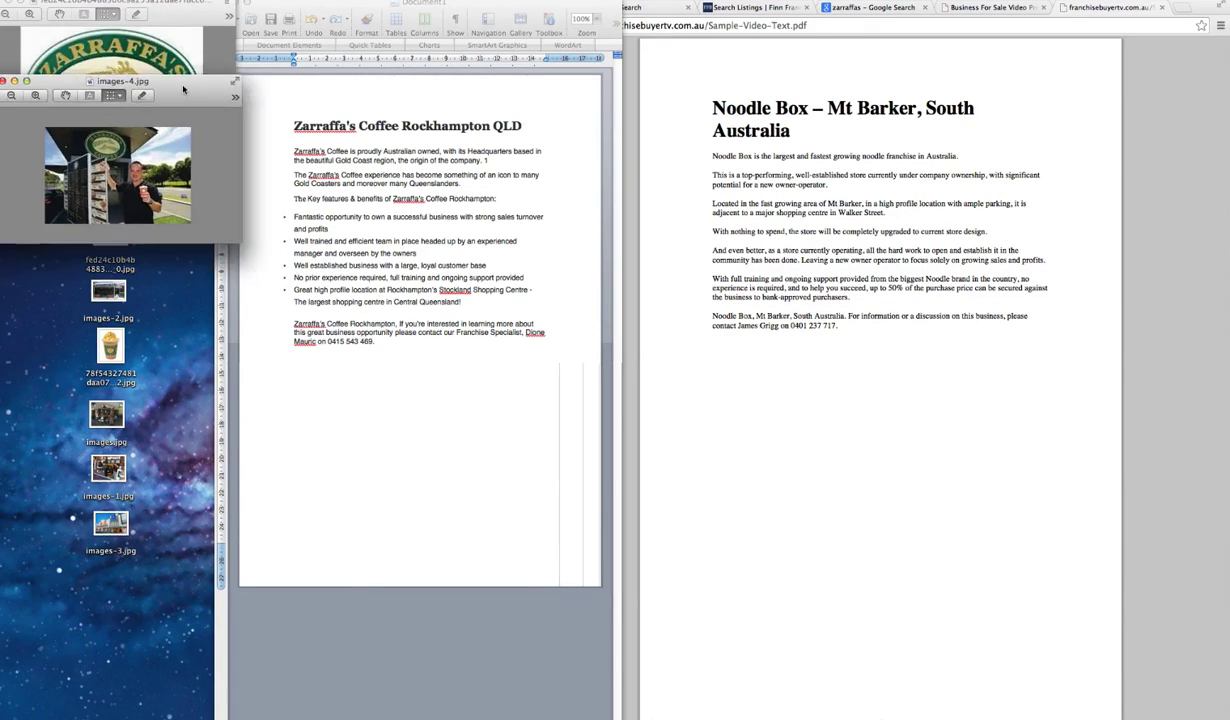
pyautogui.moveTo(180, 25); pyautogui.dragTo(177, 51)
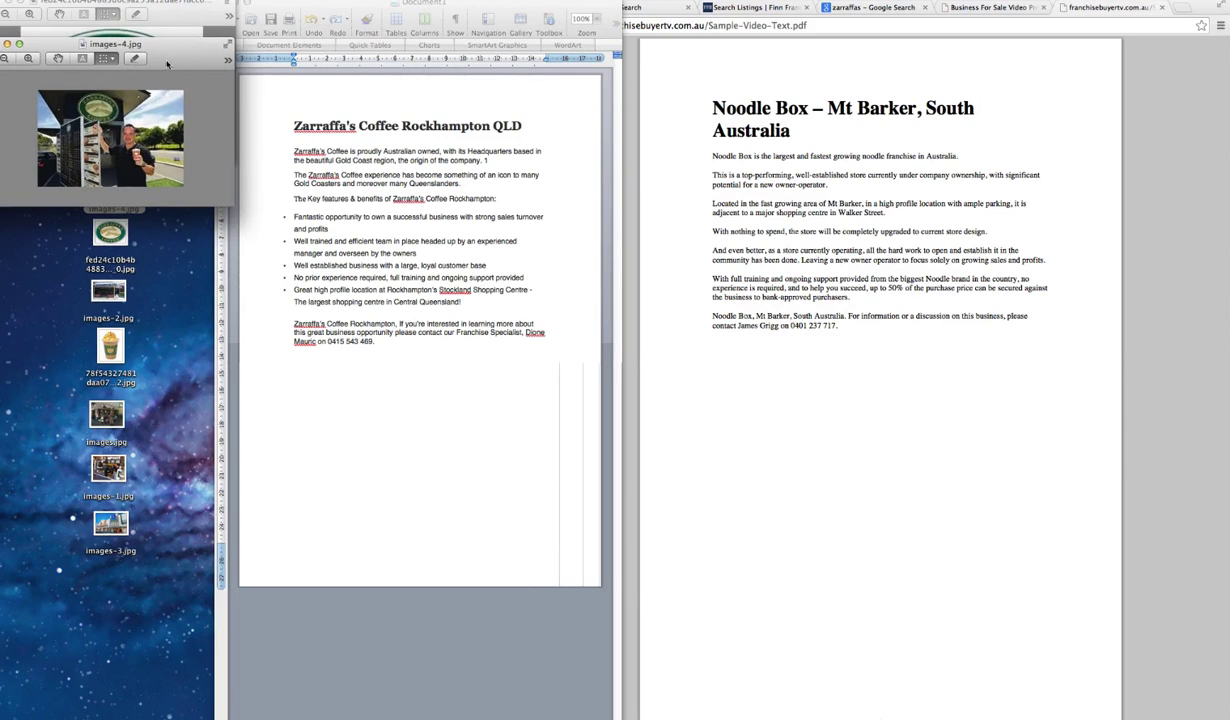
pyautogui.click(481, 186)
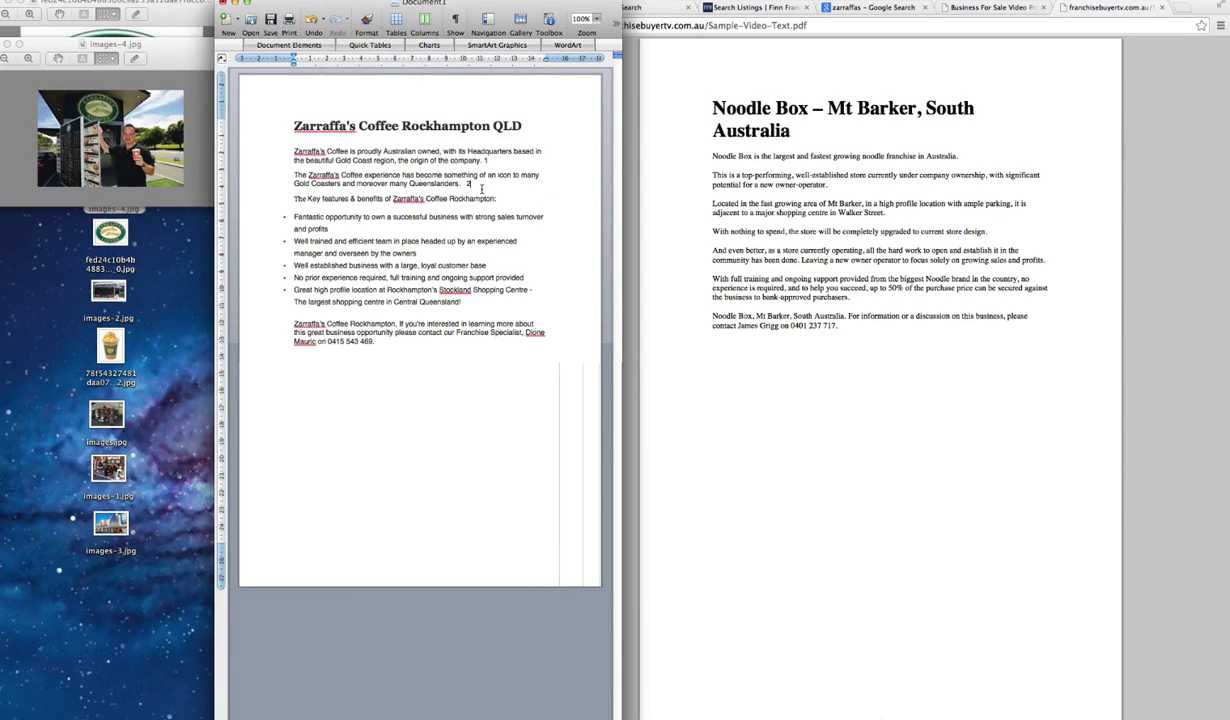
pyautogui.click(513, 200)
# - Open the images-2.jpg storefront and number the key-features line 3
pyautogui.doubleClick(112, 289)
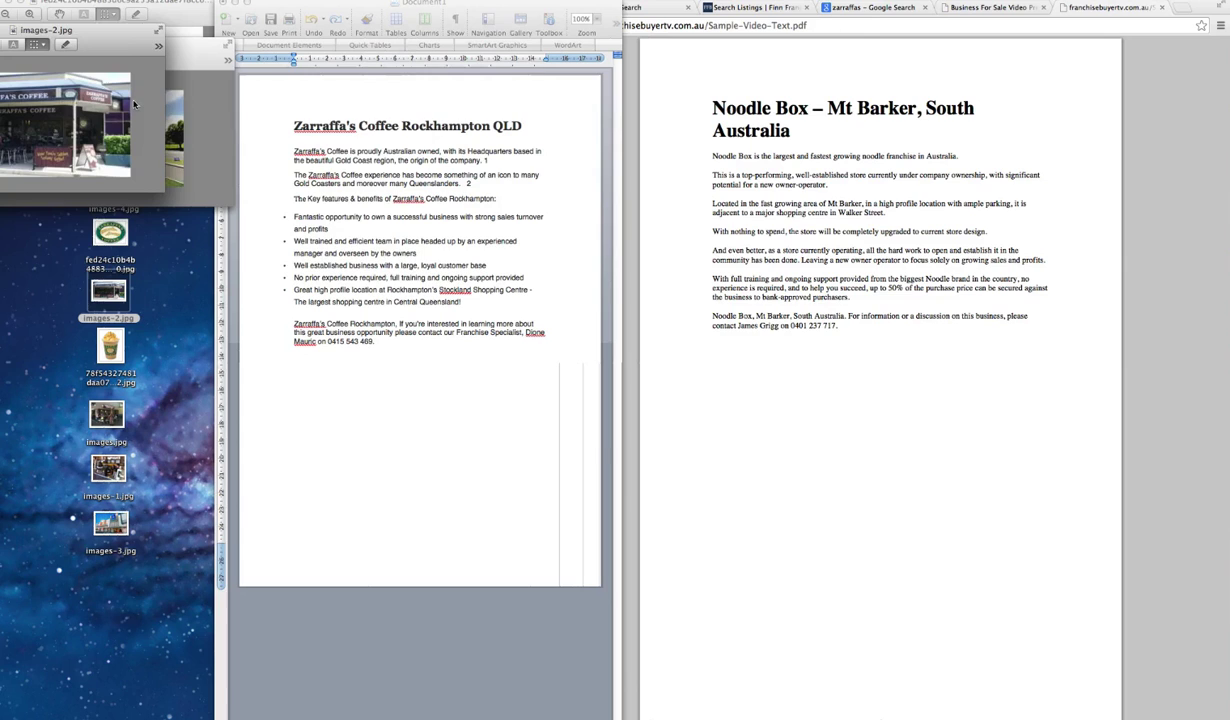
pyautogui.moveTo(119, 44); pyautogui.dragTo(186, 91)
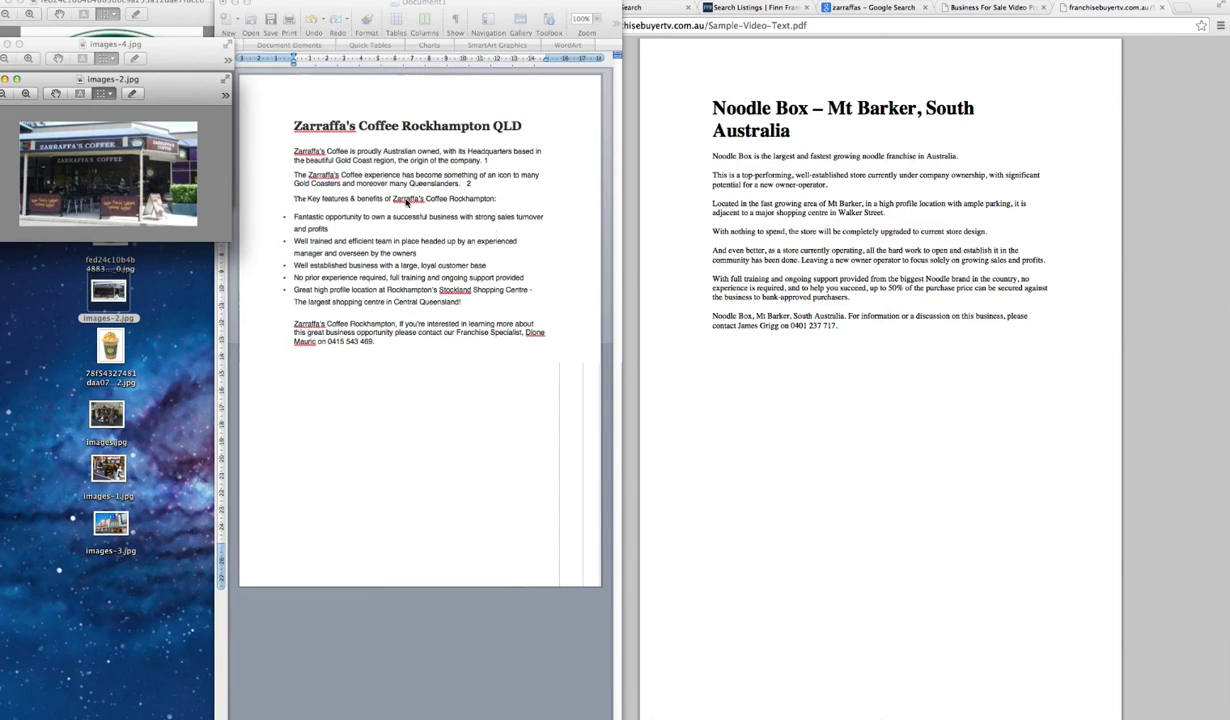
pyautogui.click(513, 199)
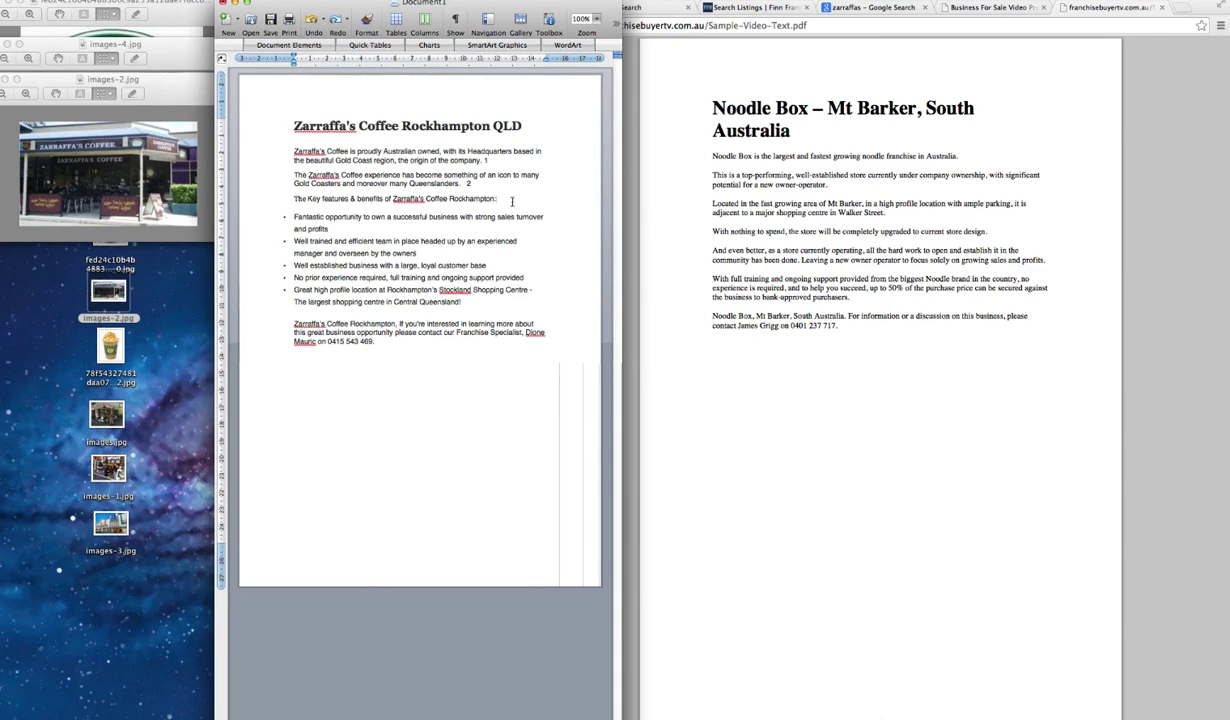
pyautogui.write('3')
# - Open images-1.jpg in Preview for the owners bullet, numbered 4
pyautogui.click(502, 241)
pyautogui.click(427, 253)
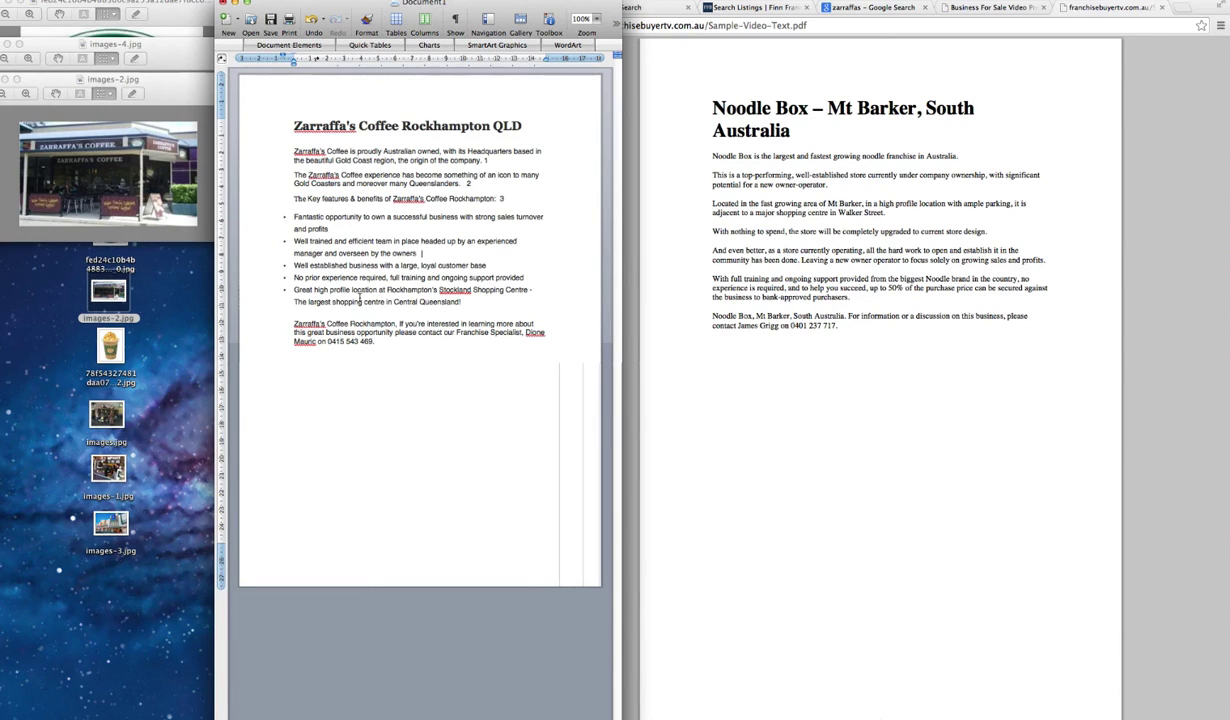
pyautogui.doubleClick(128, 482)
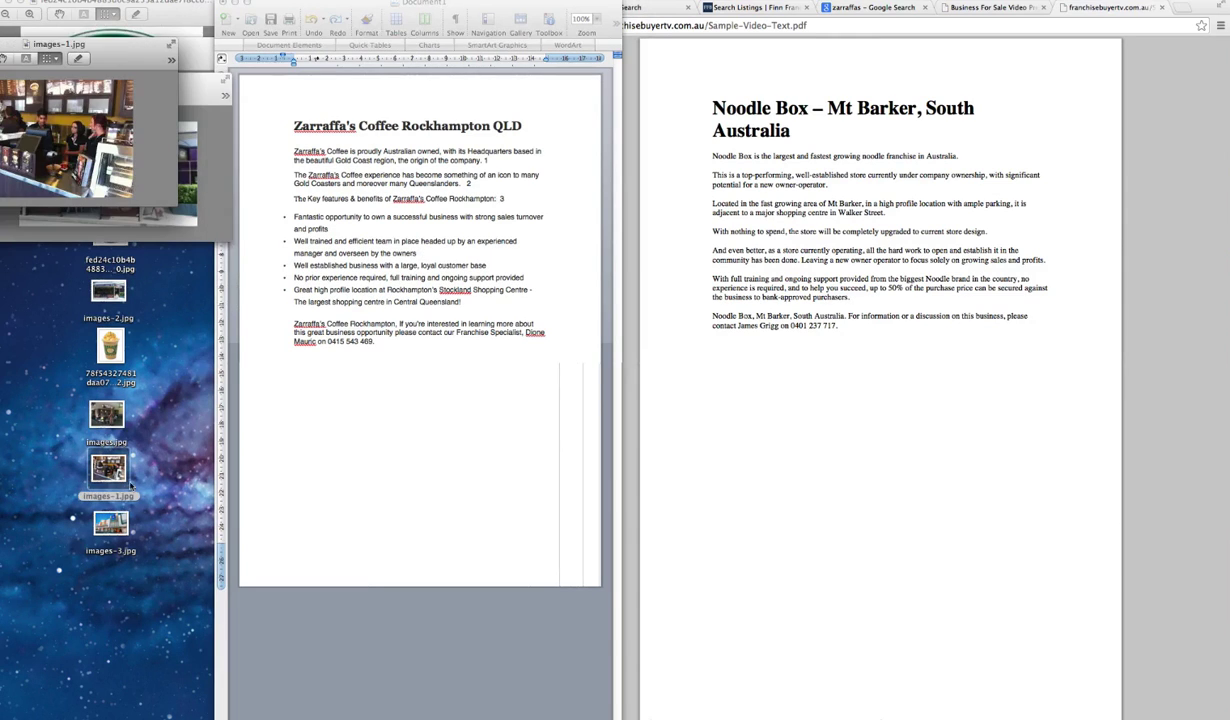
pyautogui.moveTo(88, 35); pyautogui.dragTo(172, 136)
pyautogui.click(410, 248)
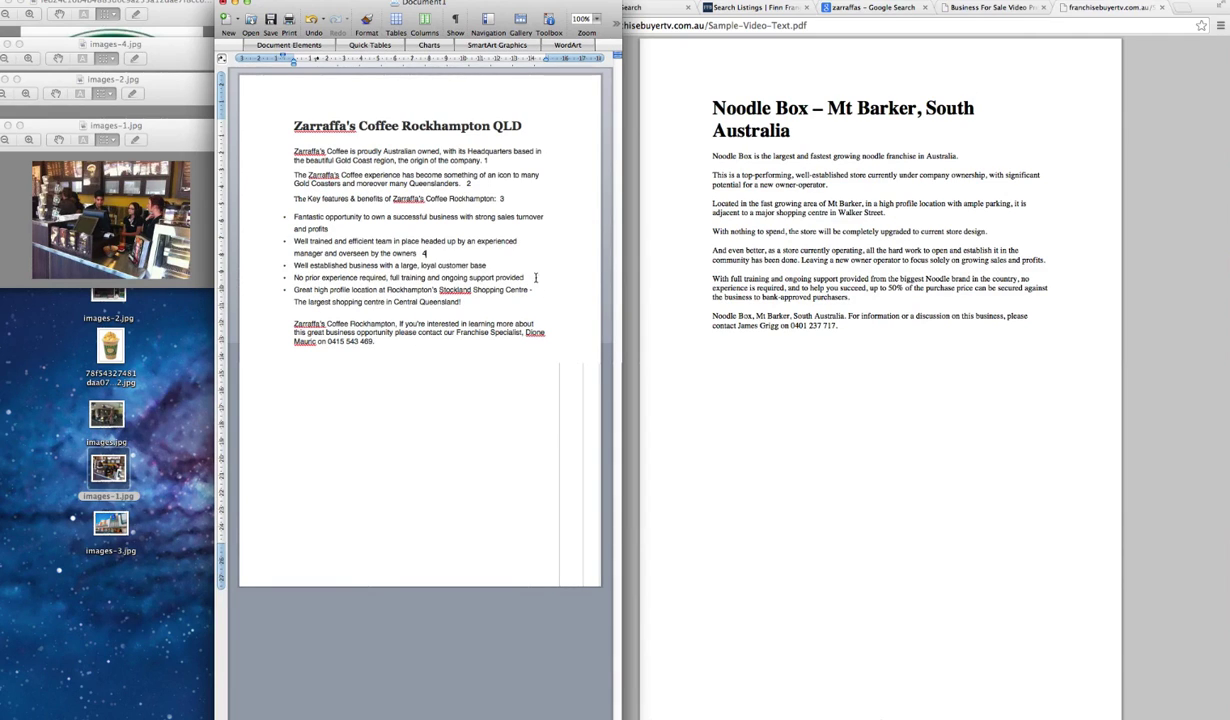
# - Open images.jpg and images-3.jpg for the next bullets, numbered 5 and 6
pyautogui.click(527, 272)
pyautogui.doubleClick(102, 410)
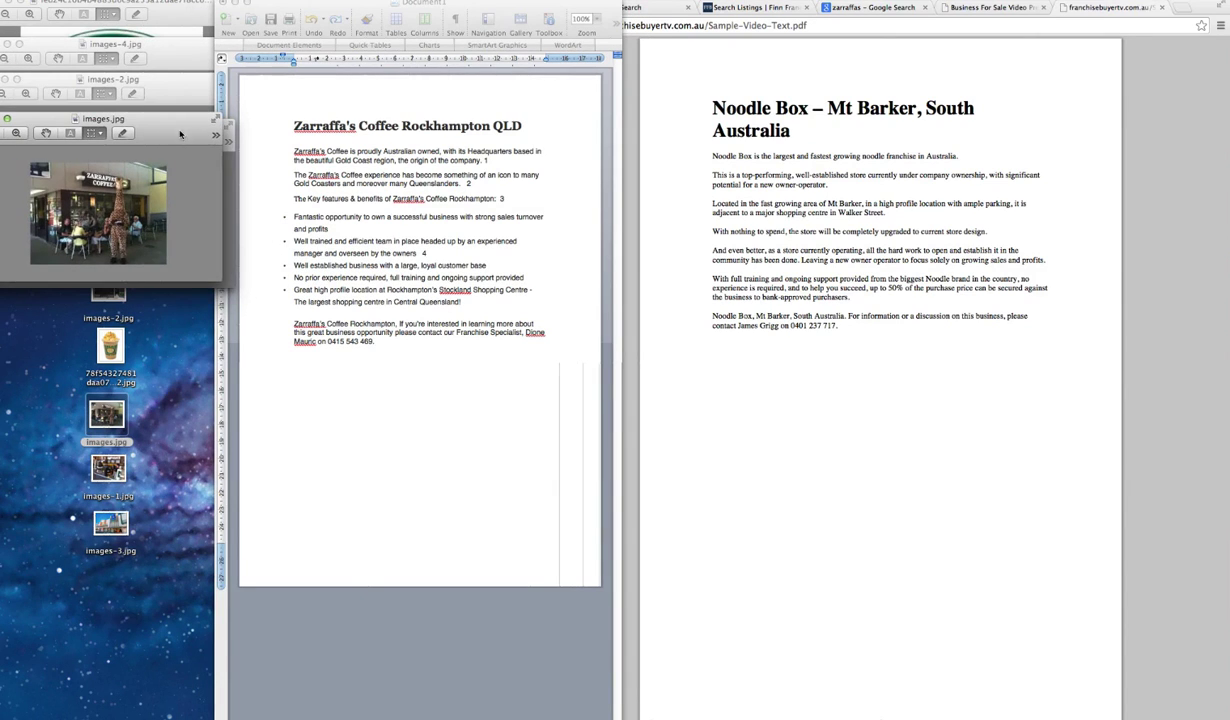
pyautogui.click(514, 270)
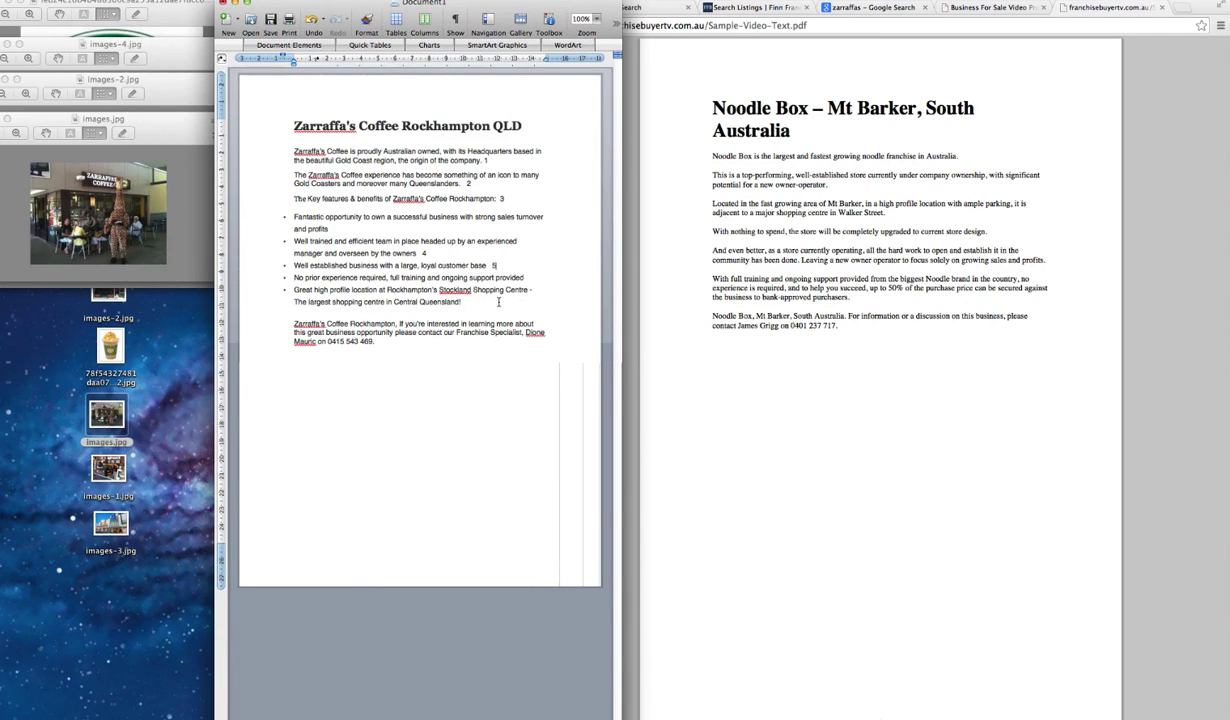
pyautogui.moveTo(110, 522); pyautogui.dragTo(139, 345)
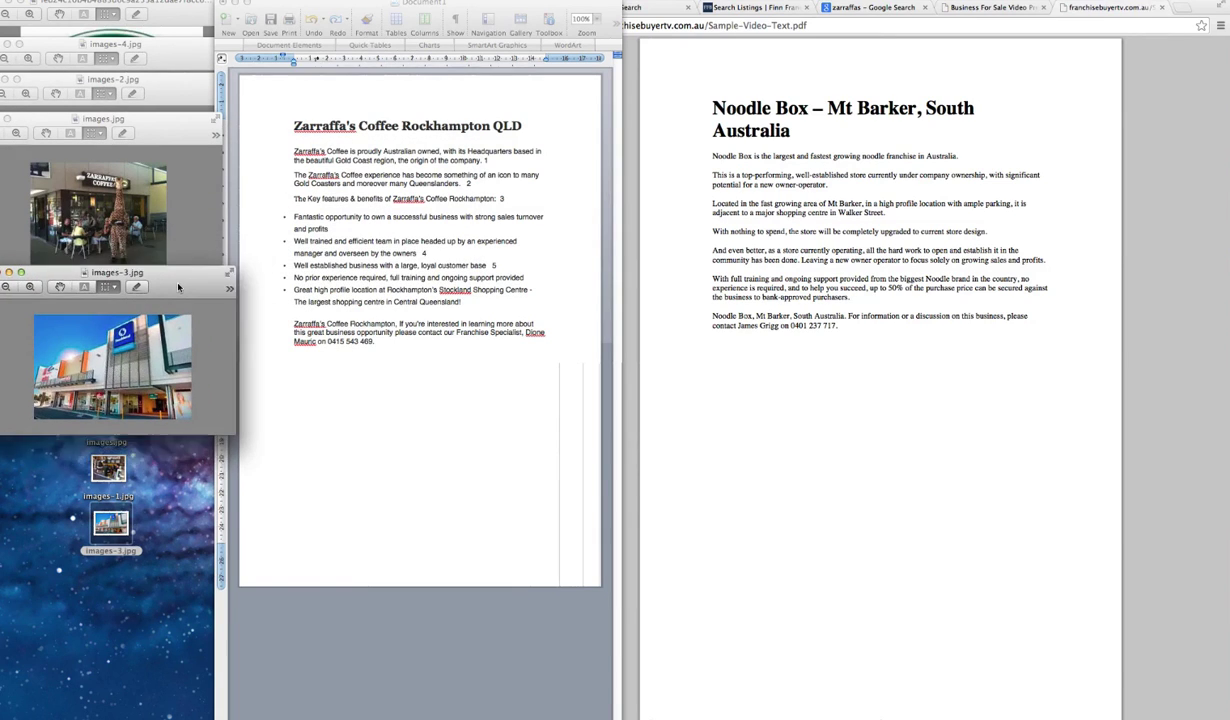
pyautogui.moveTo(178, 287); pyautogui.dragTo(178, 213)
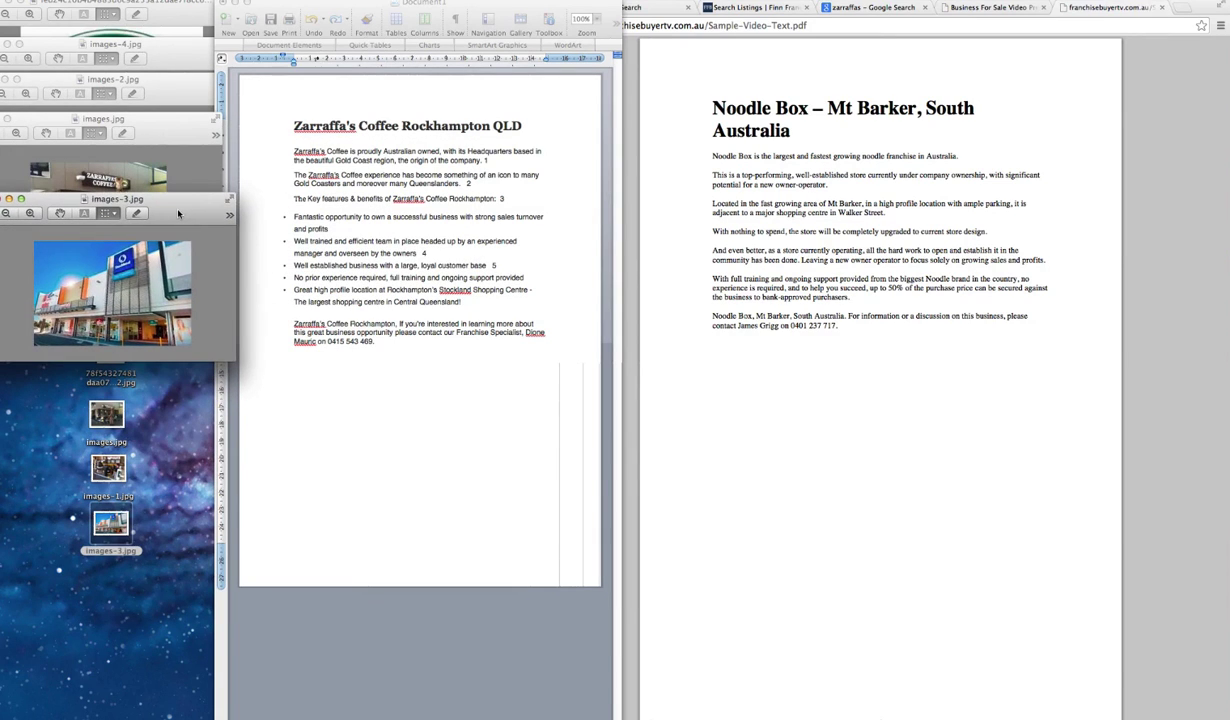
pyautogui.click(492, 305)
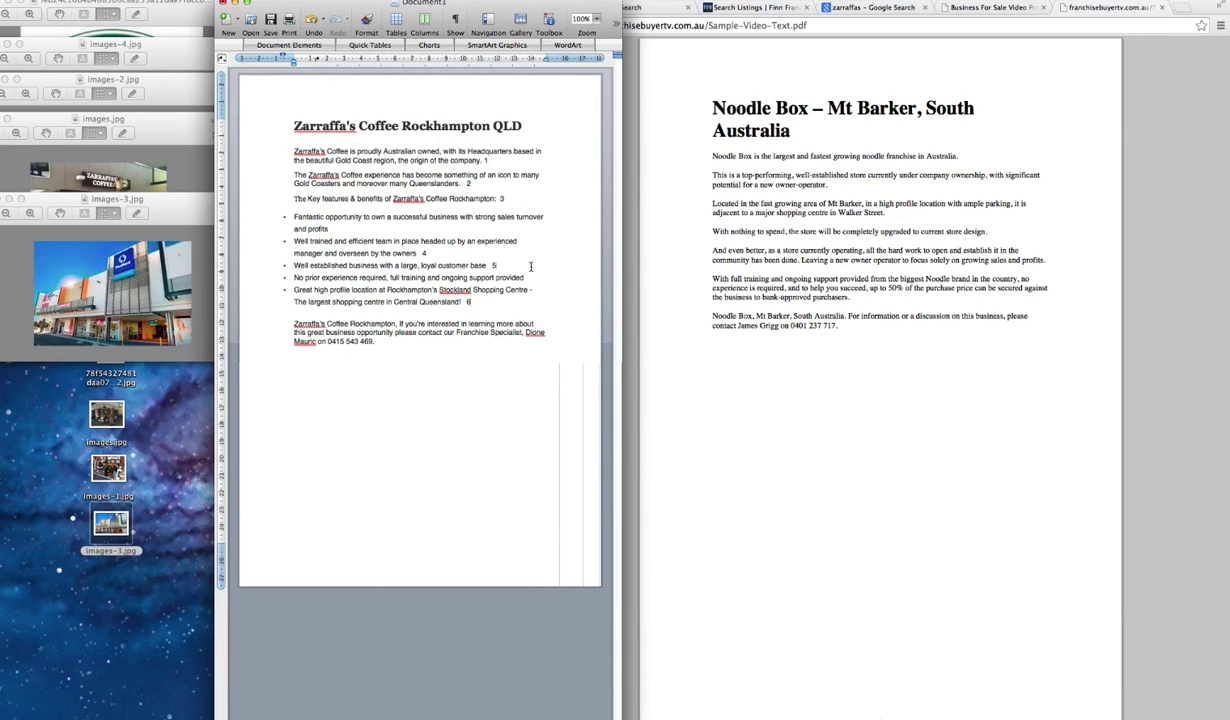
# - Stack the images-3, images and images-1 Preview windows in numbered order
pyautogui.moveTo(180, 209); pyautogui.dragTo(490, 408)
pyautogui.moveTo(150, 119); pyautogui.dragTo(502, 381)
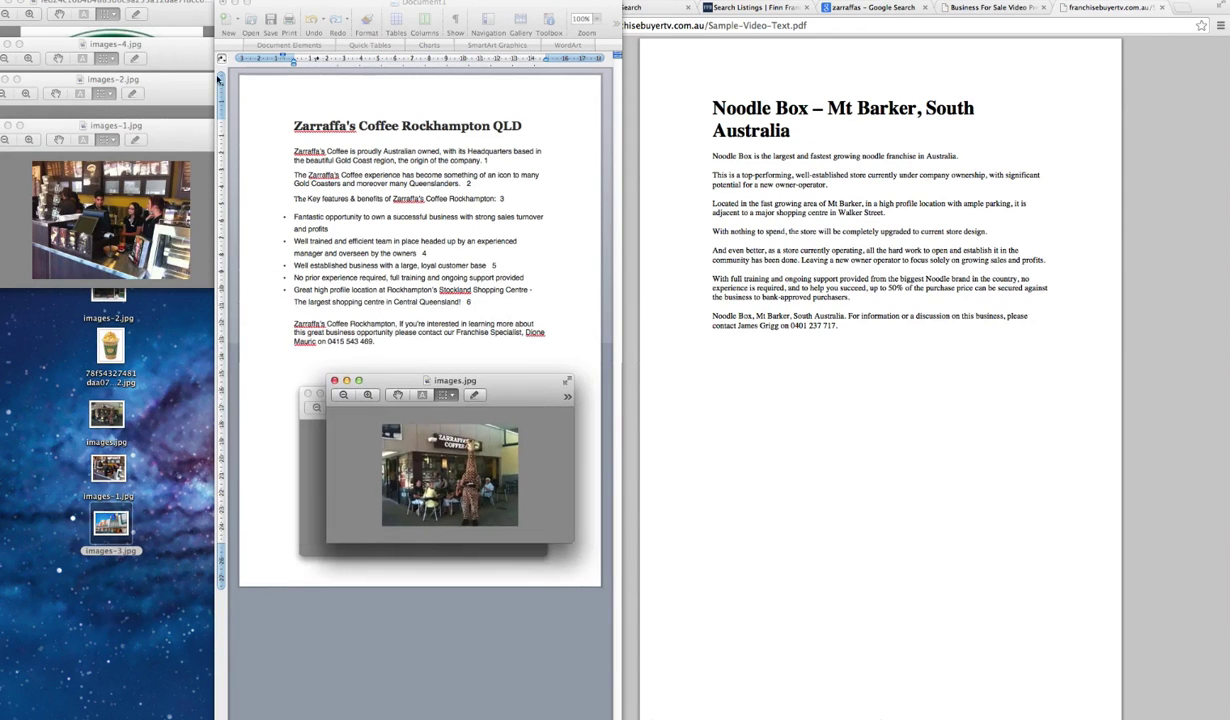
pyautogui.moveTo(157, 126); pyautogui.dragTo(221, 257)
pyautogui.moveTo(515, 381); pyautogui.dragTo(200, 507)
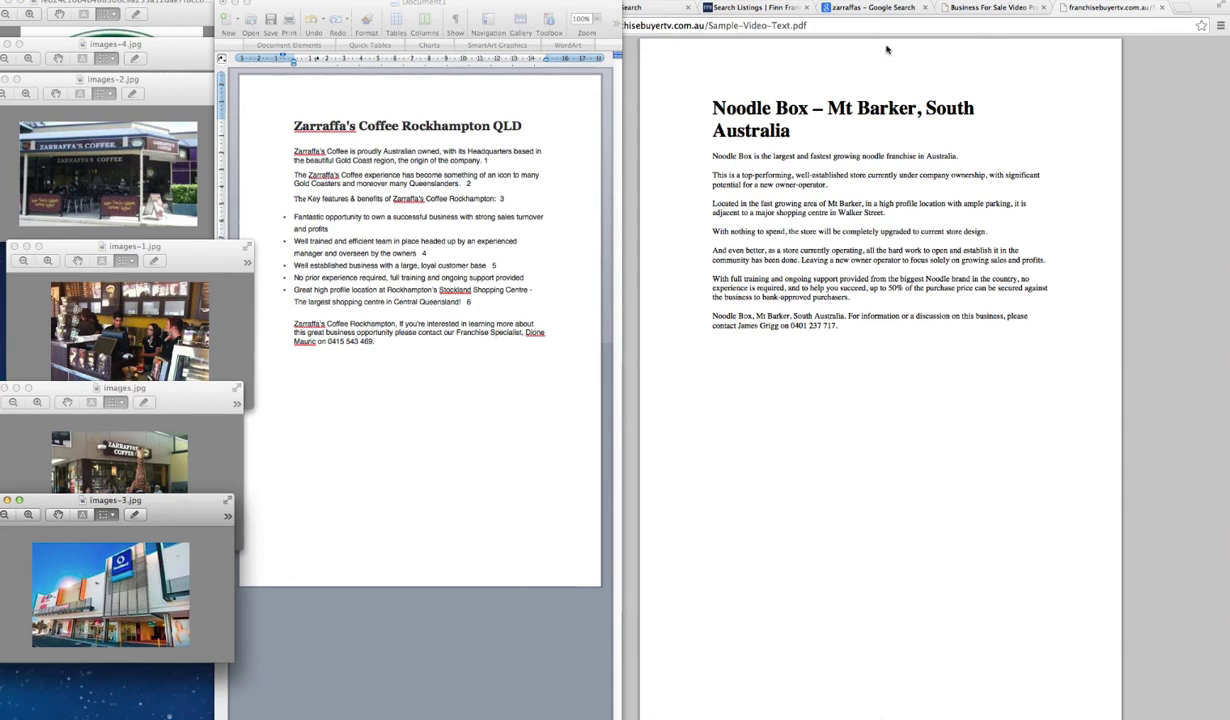
# - Paste listing paragraph 1 into the first slideshow Description on the Business For Sale Video page
pyautogui.click(955, 12)
pyautogui.scroll(-3, 885, 357)
pyautogui.click(885, 357)
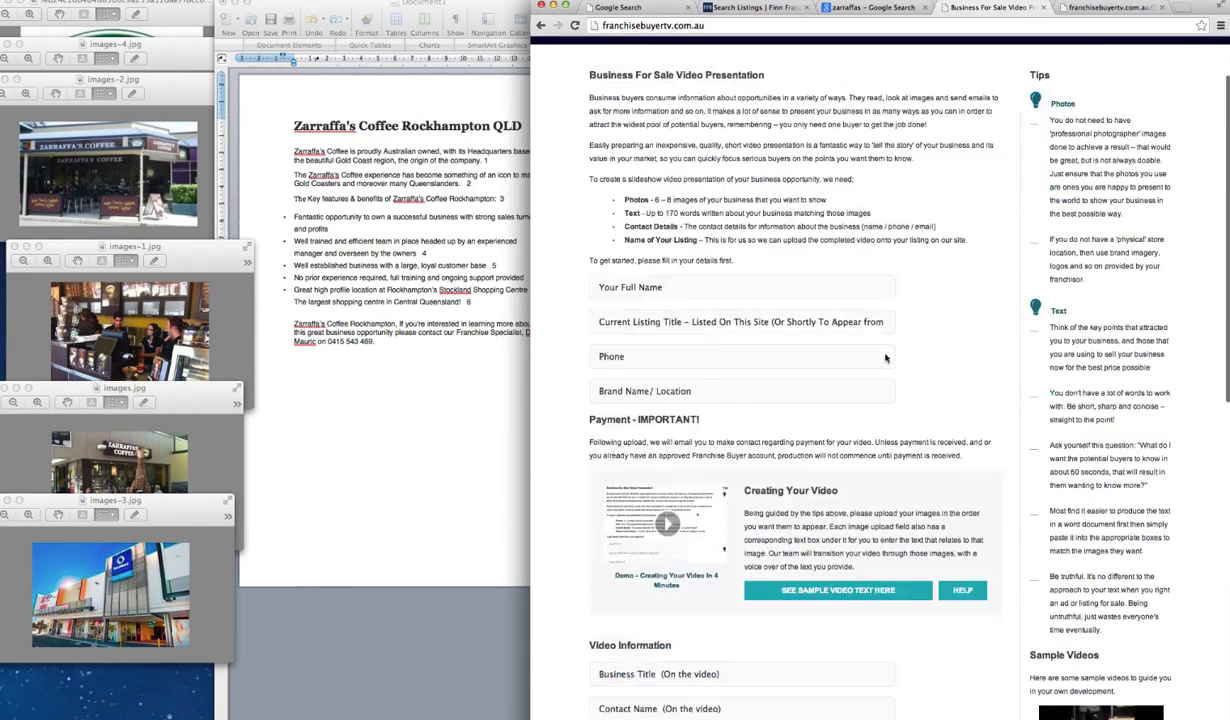
pyautogui.scroll(-10, 885, 357)
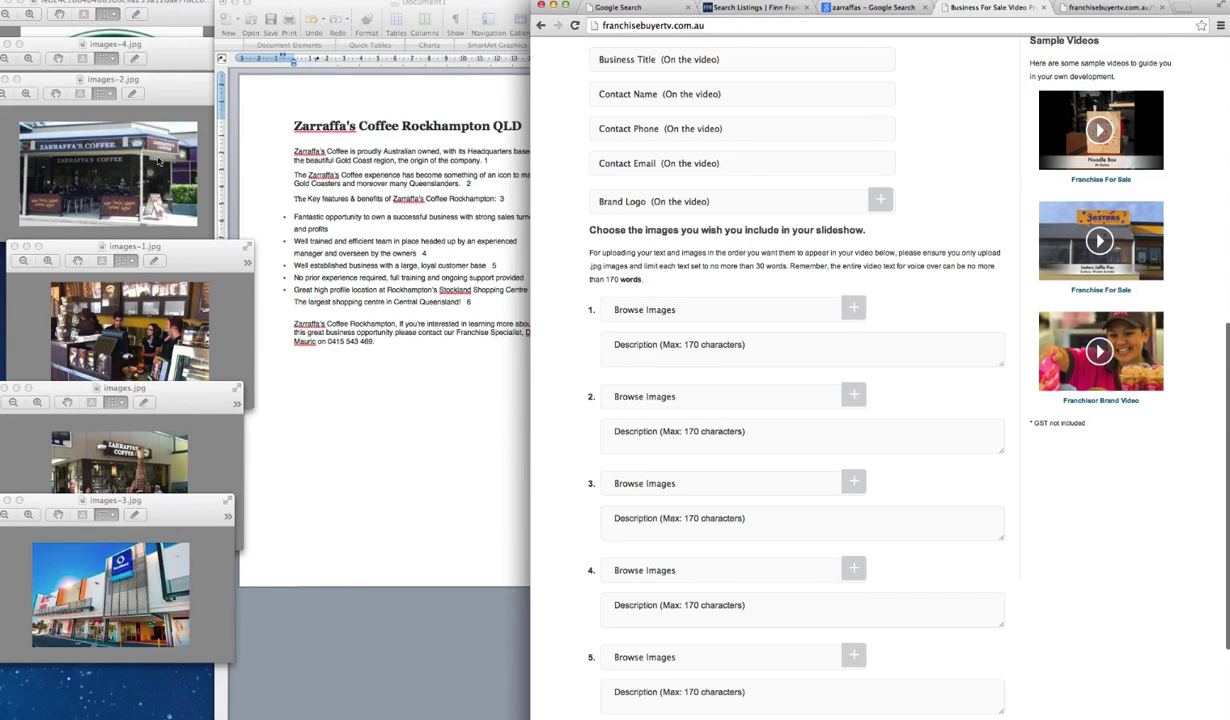
pyautogui.click(477, 360)
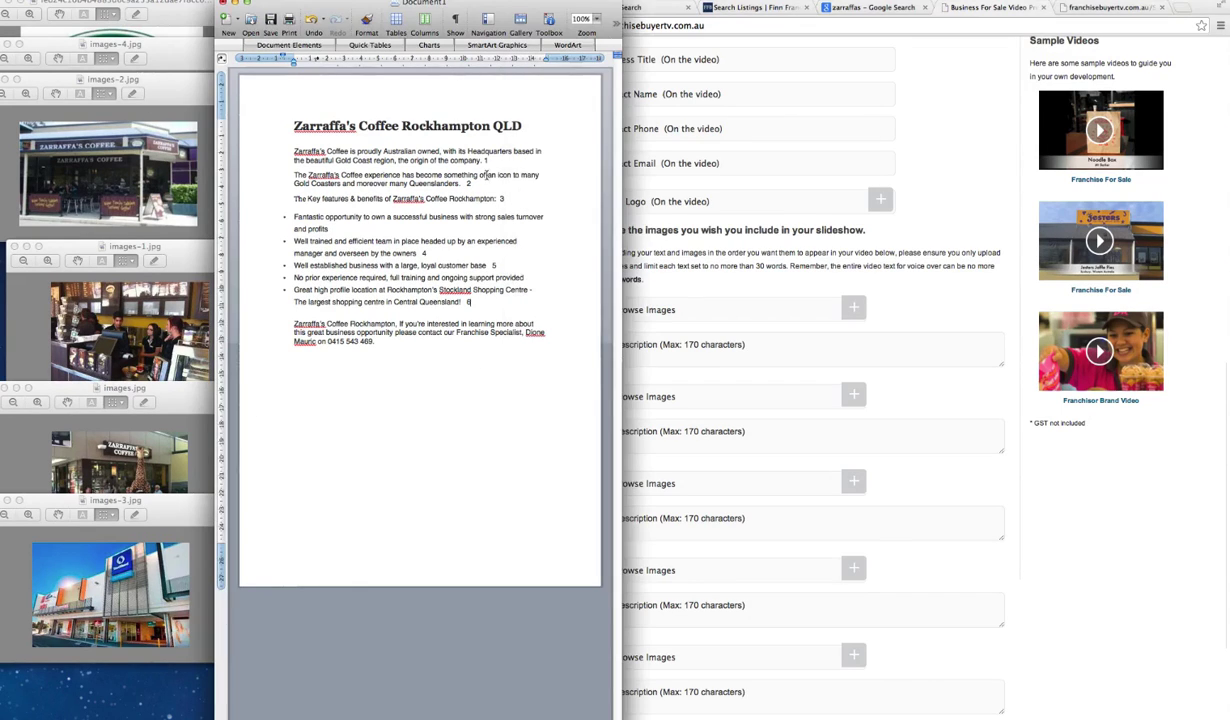
pyautogui.tripleClick(485, 160)
pyautogui.press('super+c')
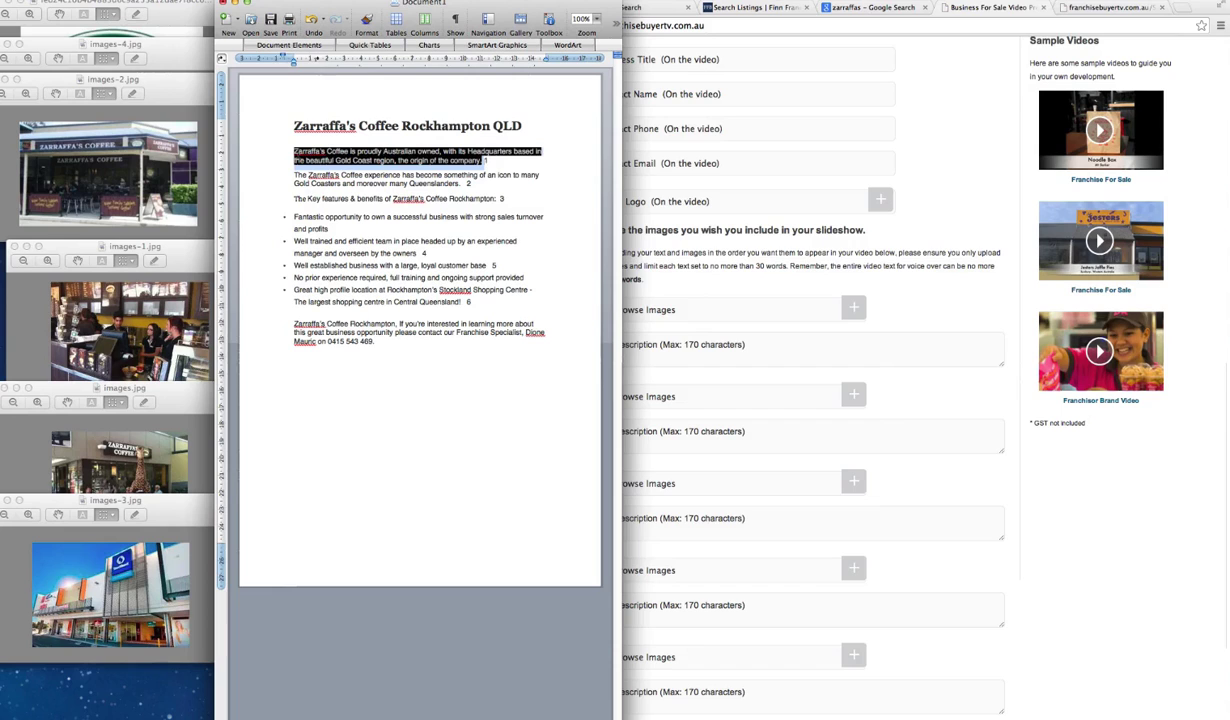
pyautogui.click(945, 313)
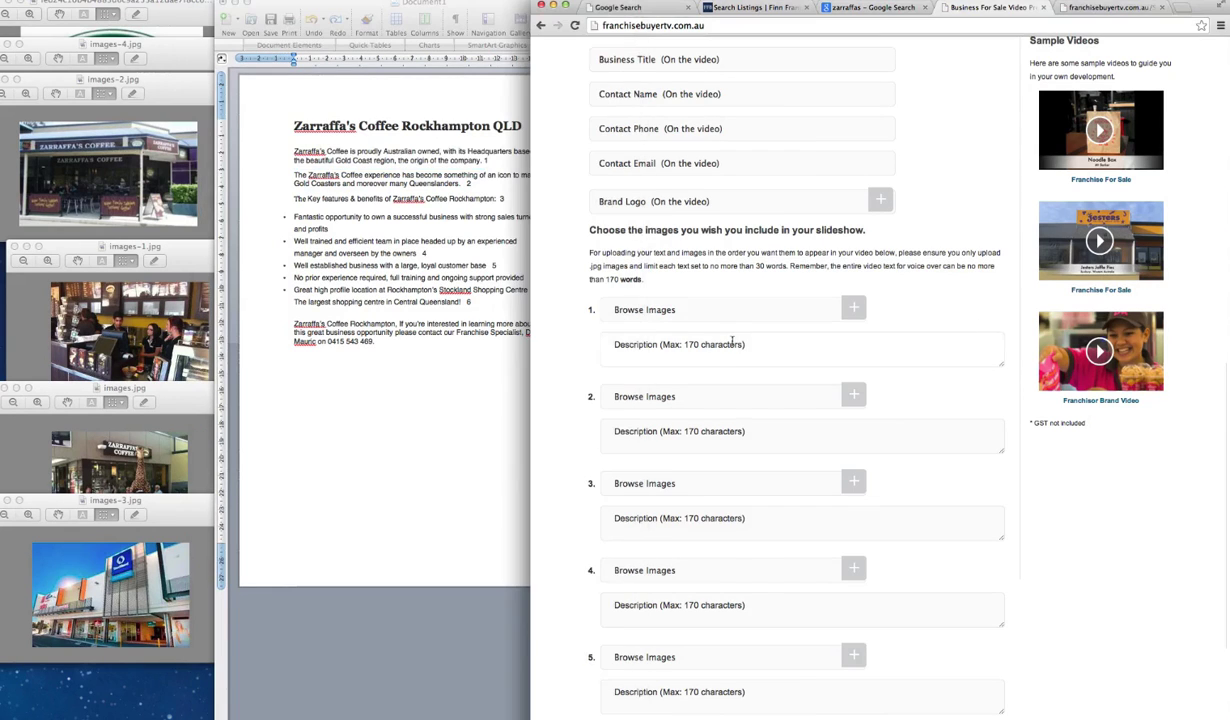
pyautogui.click(719, 346)
pyautogui.press('super+v')
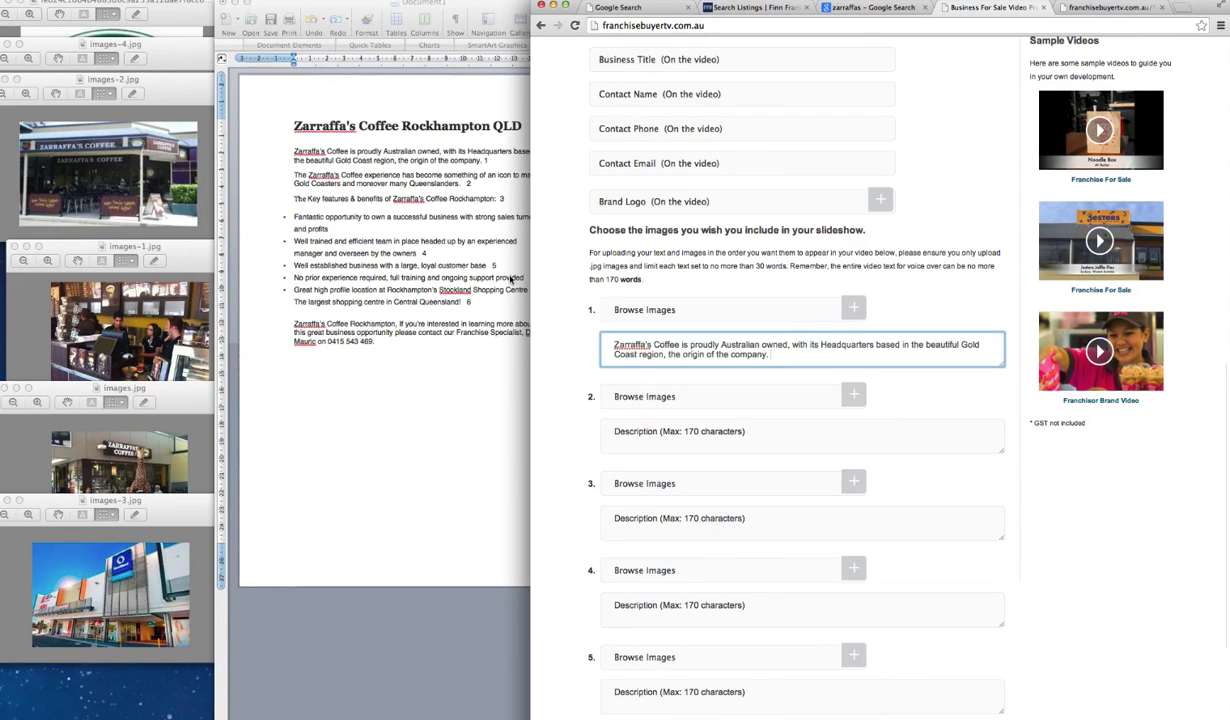
# - Paste listing paragraph 2 into the second slideshow Description field
pyautogui.click(429, 238)
pyautogui.moveTo(461, 184); pyautogui.dragTo(296, 176)
pyautogui.press('super+c')
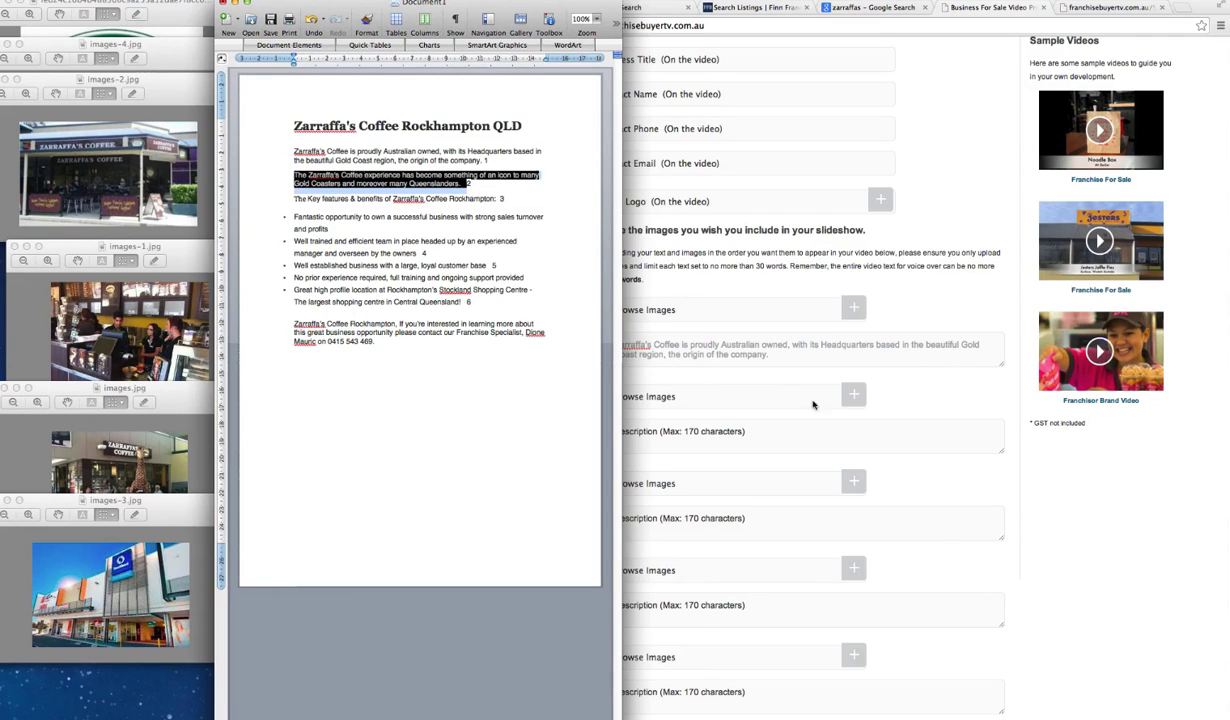
pyautogui.click(692, 428)
pyautogui.click(717, 436)
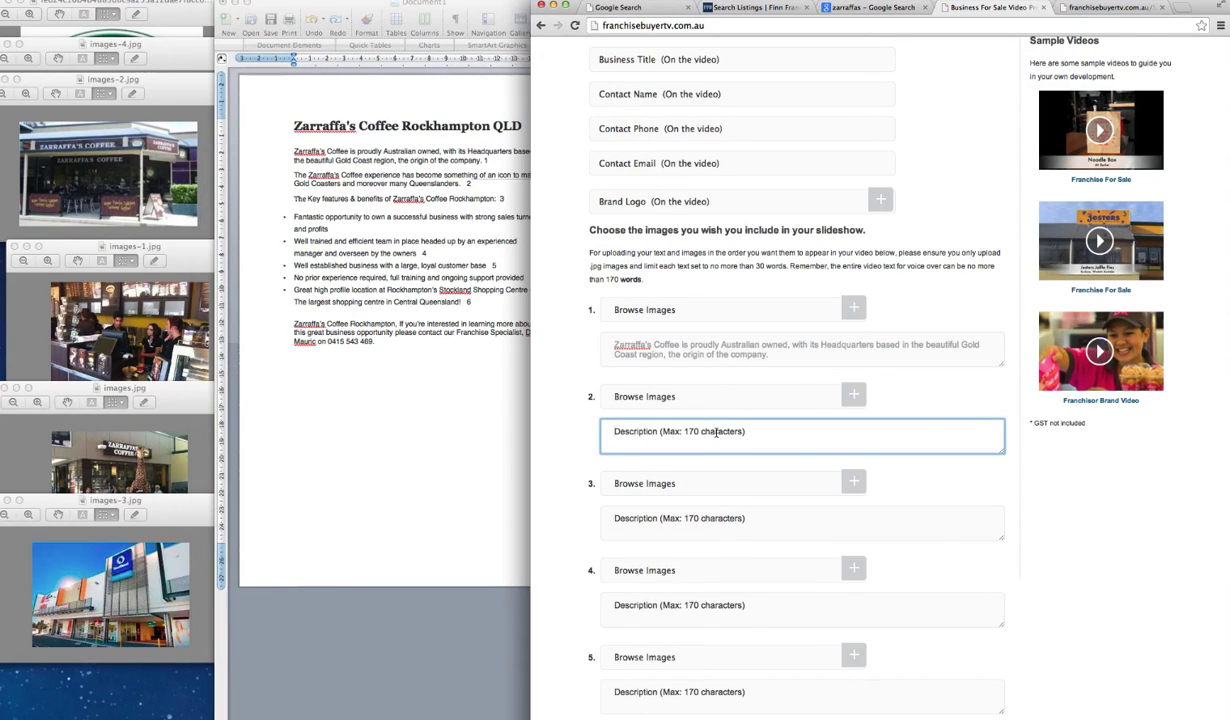
pyautogui.press('super+v')
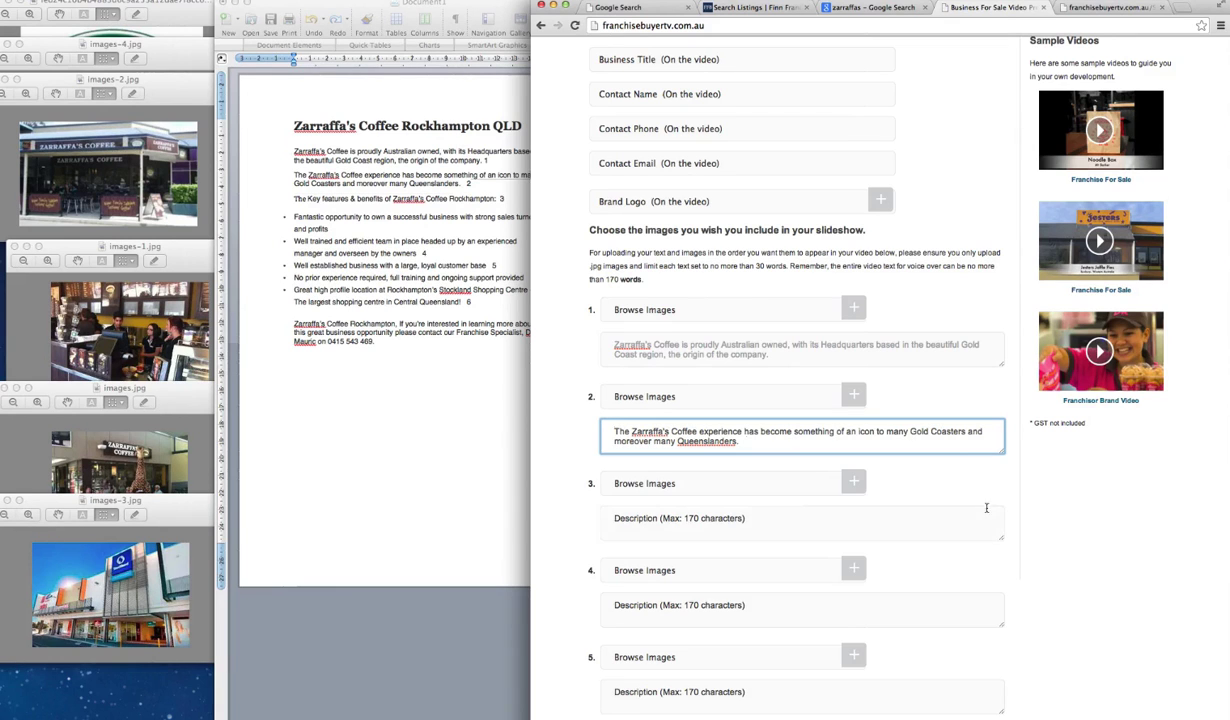
pyautogui.scroll(5, 980, 510)
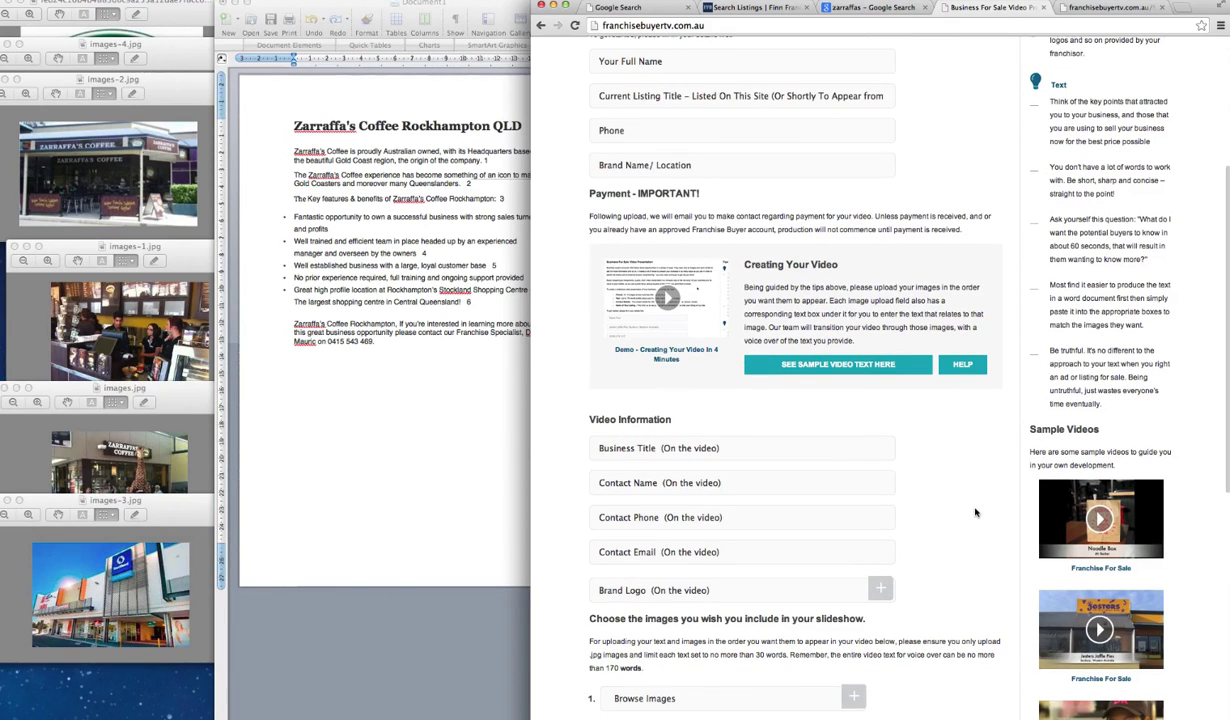